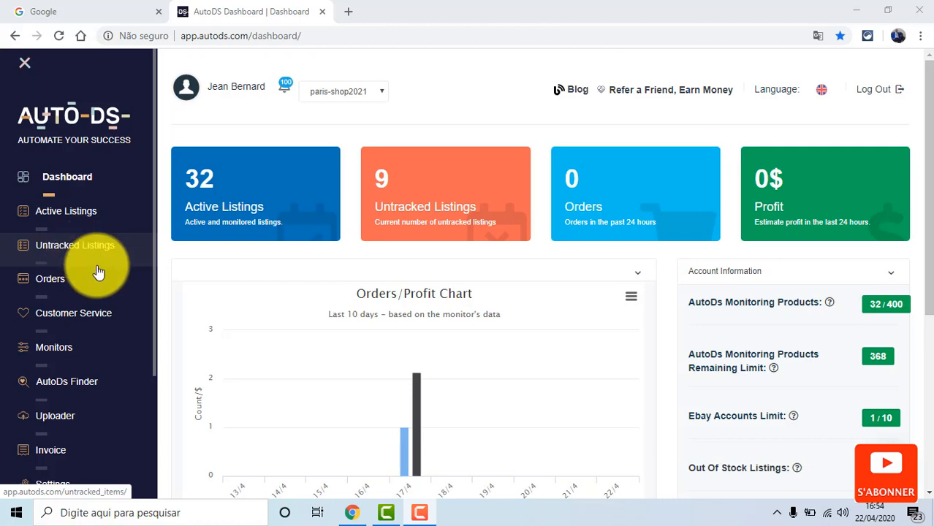
Open the Orders page, dismiss the SupportAssist notification and bring the order's status column into view
click(62, 283)
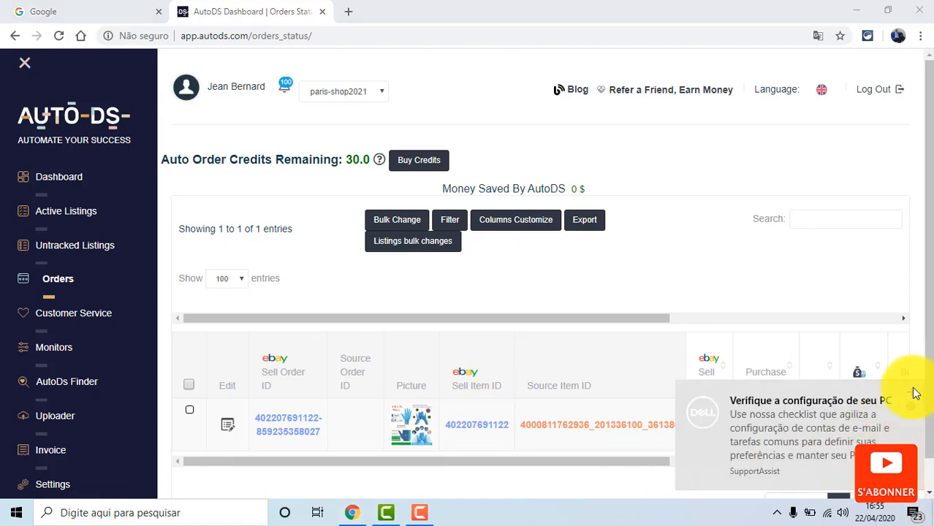
click(911, 395)
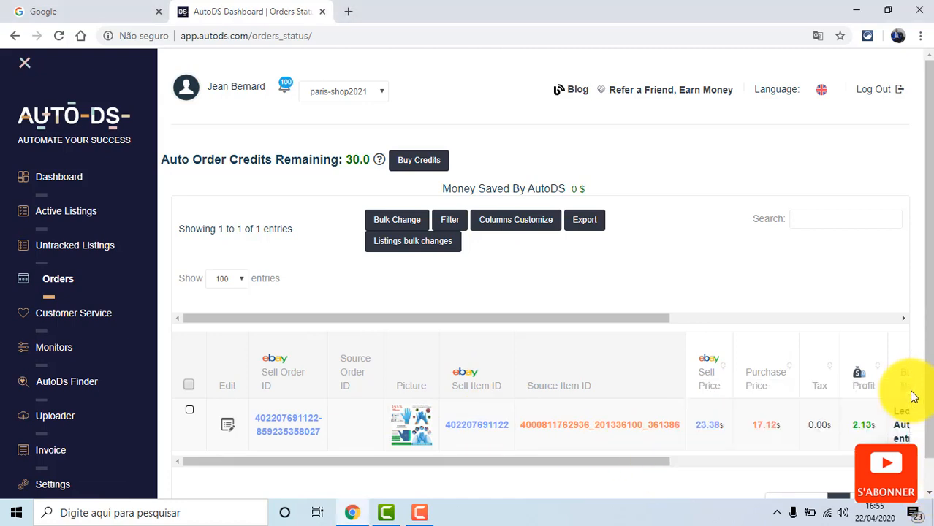
click(929, 493)
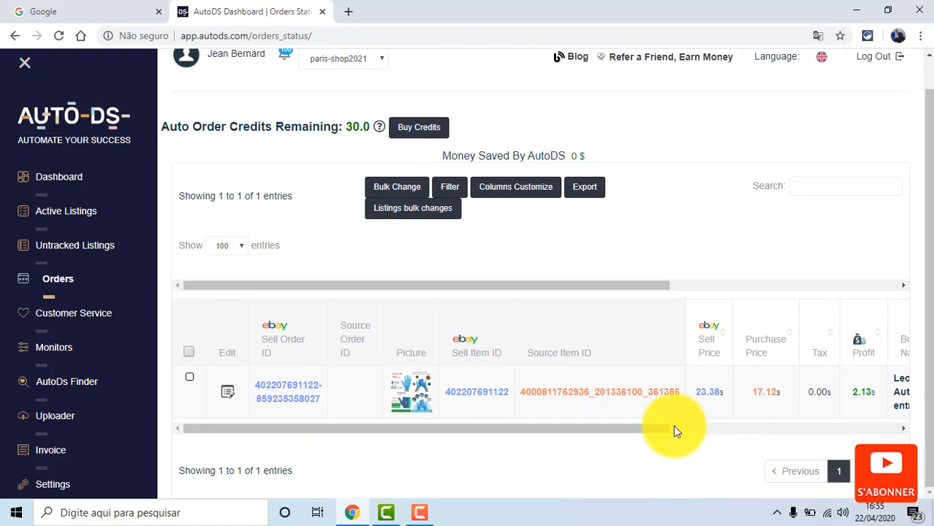
drag(663, 425, 753, 429)
drag(835, 438, 924, 448)
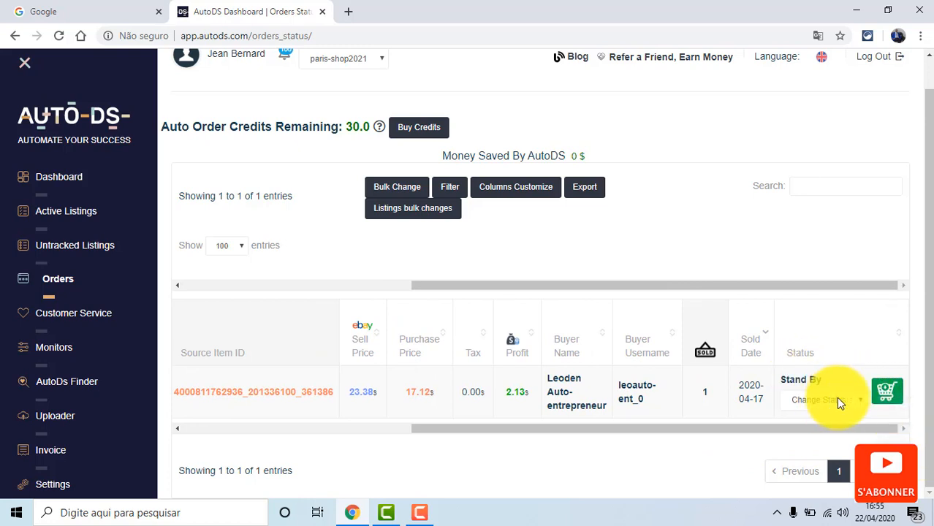
Try to set the order's status to Ordered, looking through the source product sites before saving
click(862, 399)
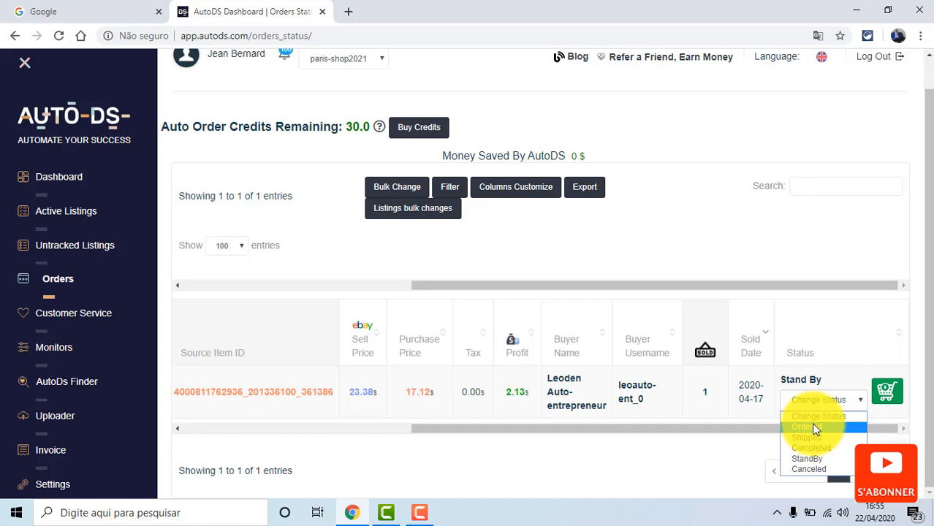
click(813, 427)
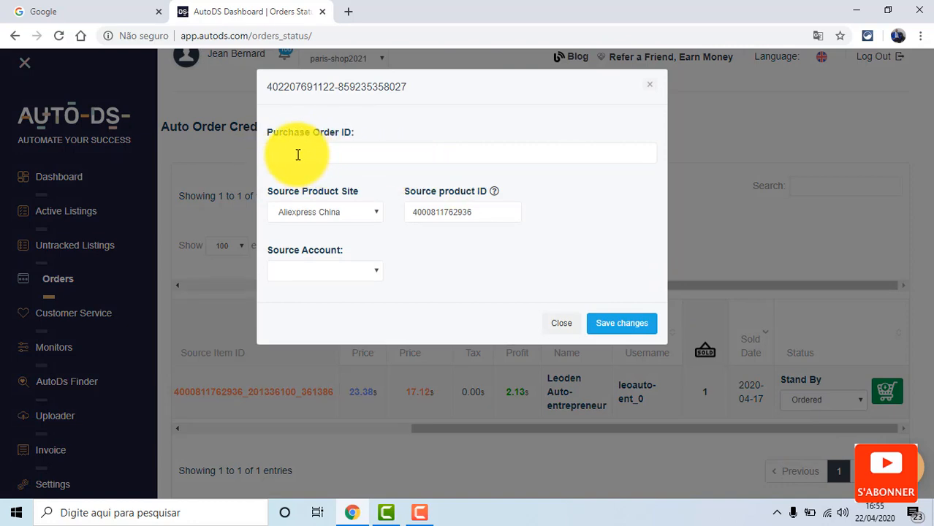
click(373, 212)
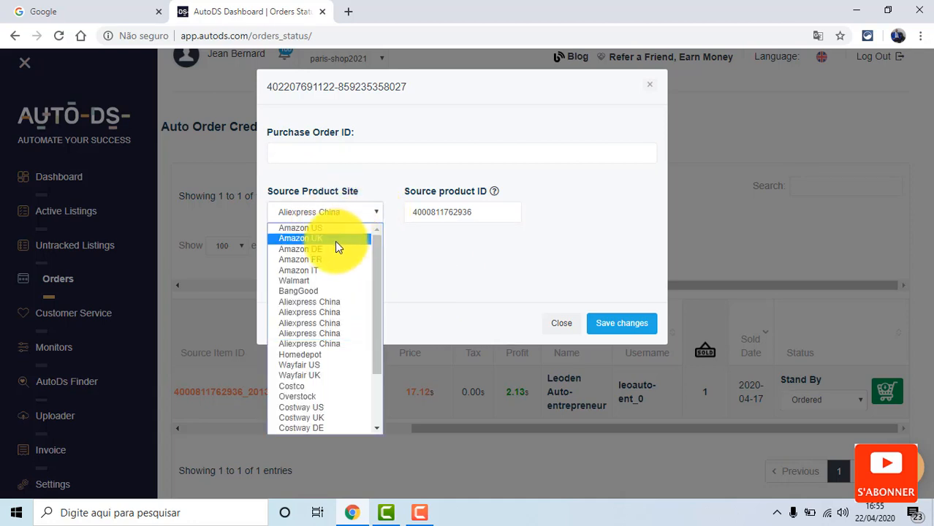
click(510, 259)
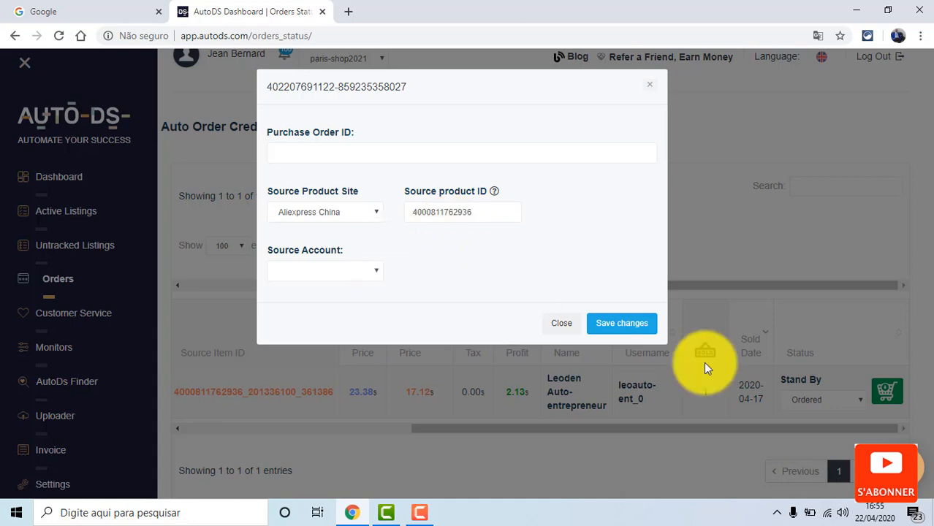
click(621, 324)
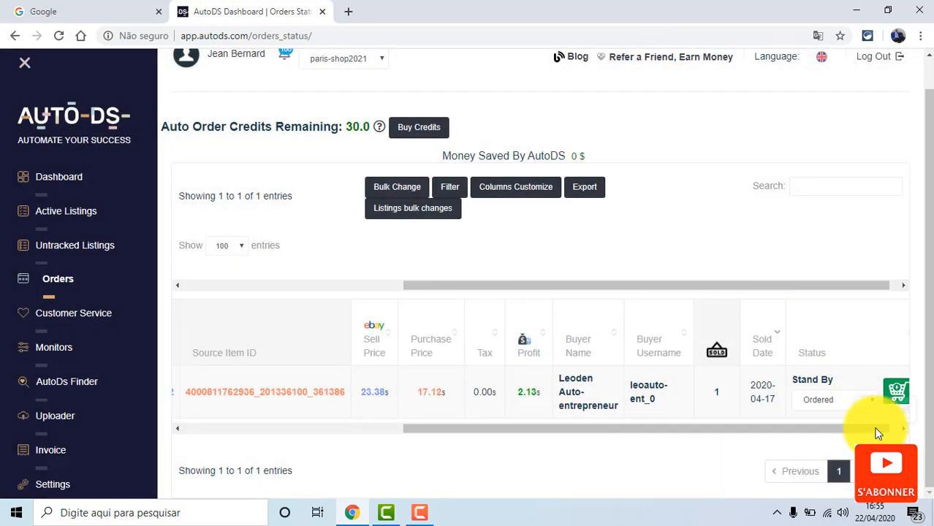
Choose Shipped to view its carrier and tracking form, close it unsaved and look over the status options
click(877, 407)
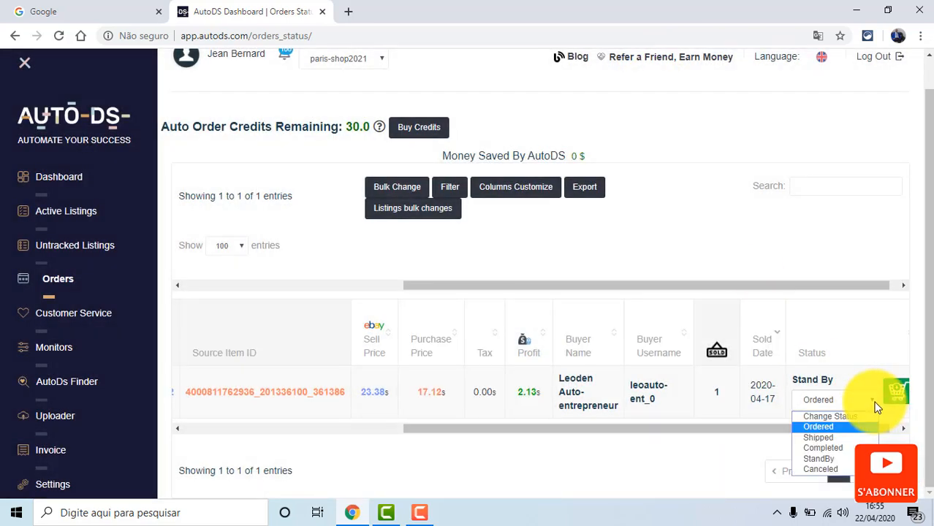
click(828, 437)
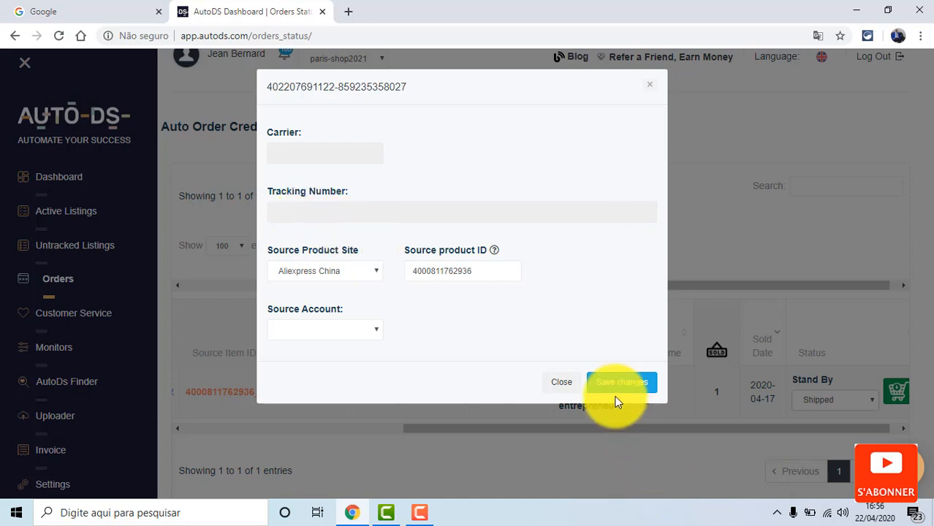
click(652, 87)
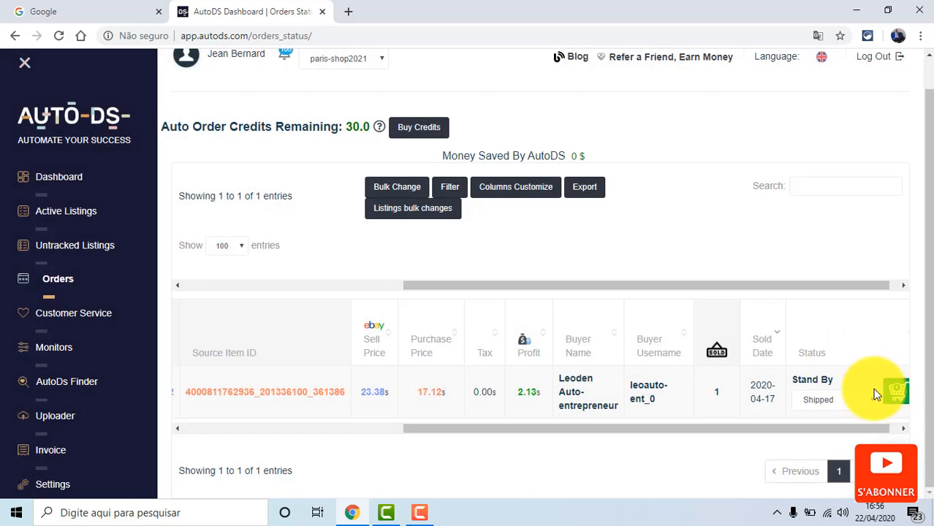
click(870, 403)
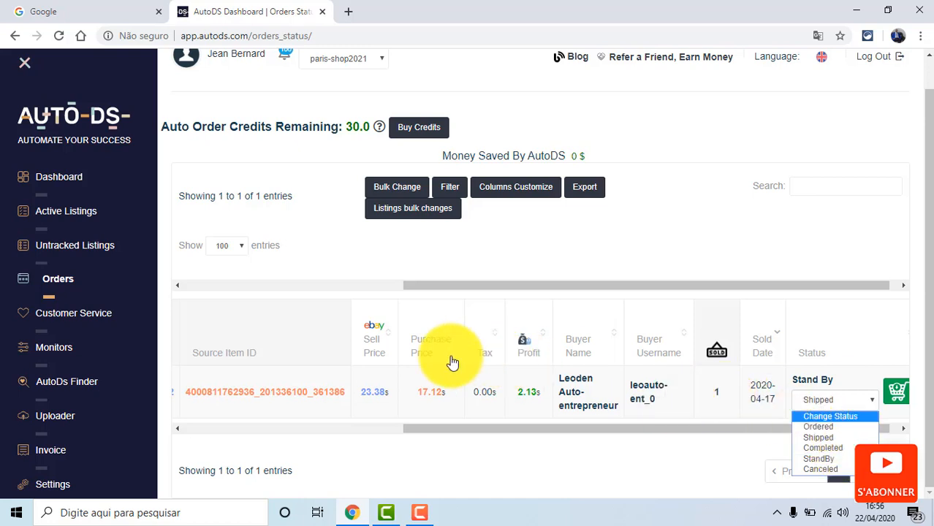
click(695, 457)
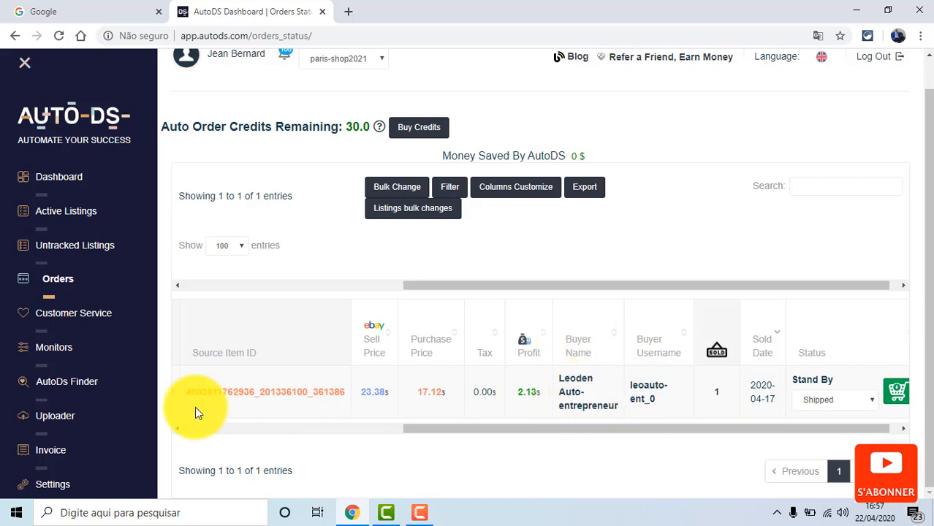
View the Customer Service feature information and check the available interface languages
click(92, 320)
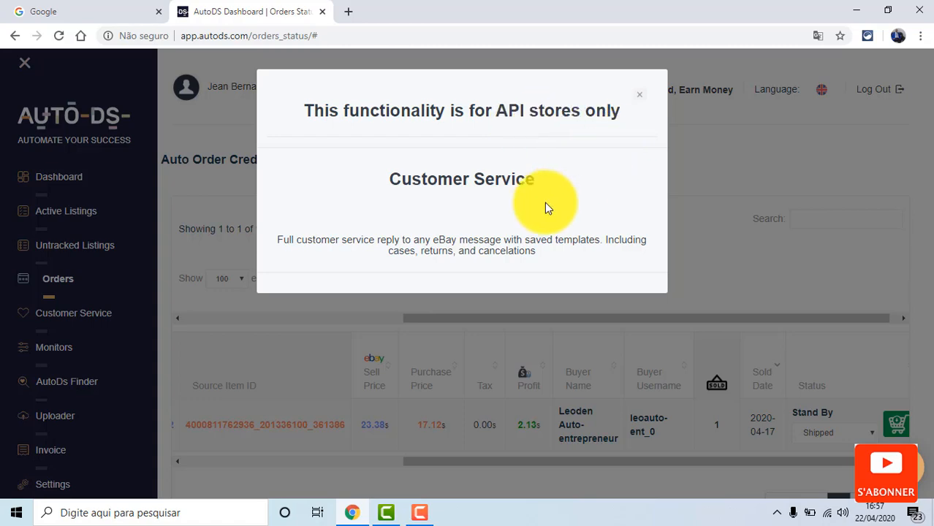
click(639, 96)
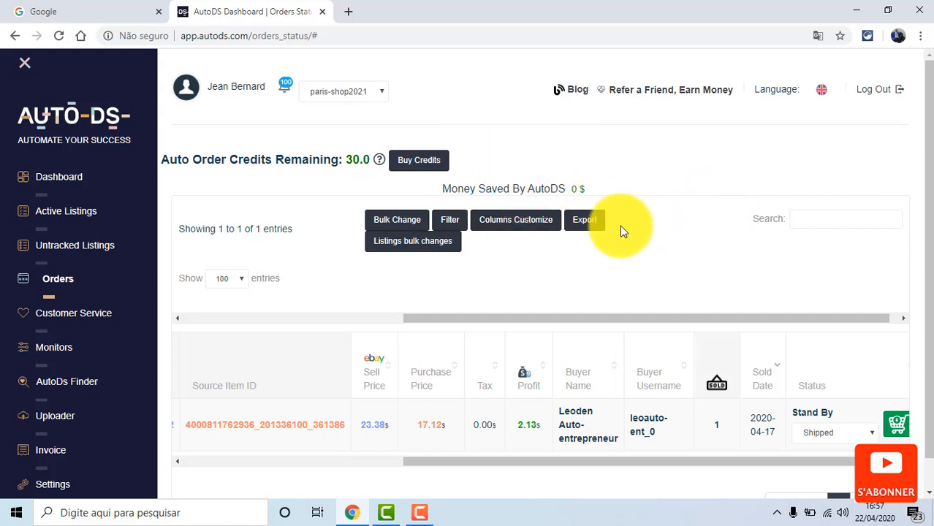
click(822, 92)
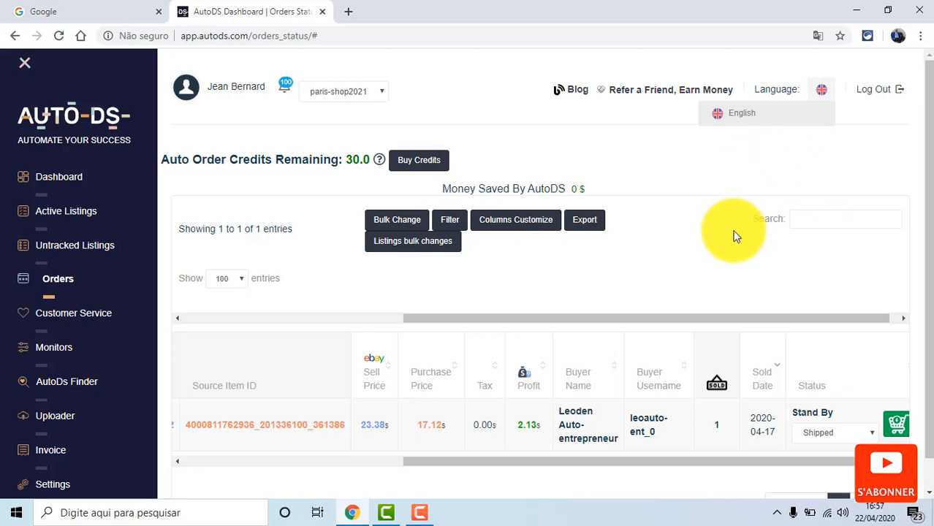
click(521, 271)
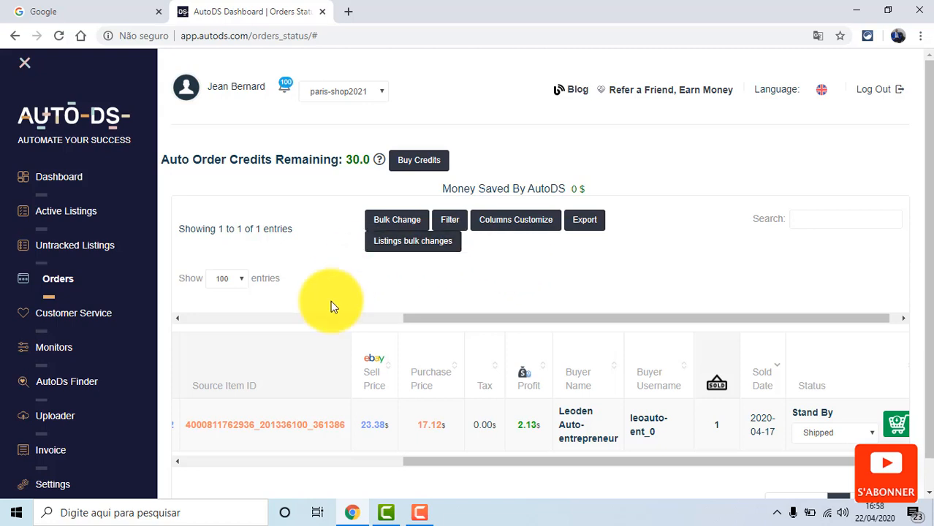
Open the General Settings of the Products Monitor on the Monitors page and examine the Default Break Even option
click(76, 355)
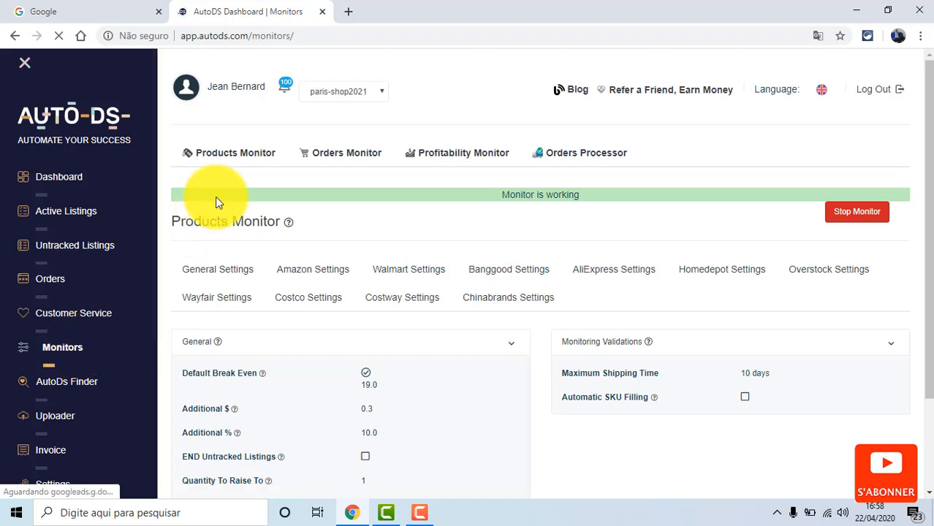
click(252, 156)
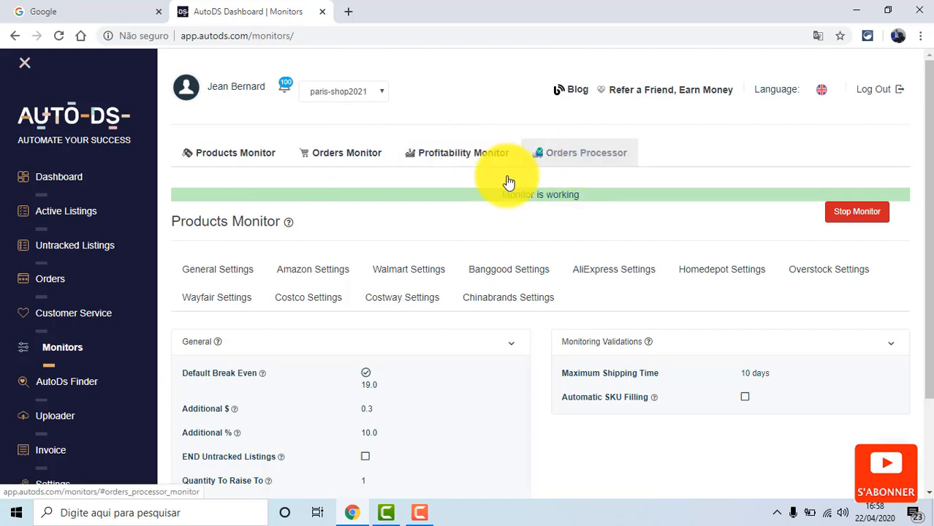
click(231, 159)
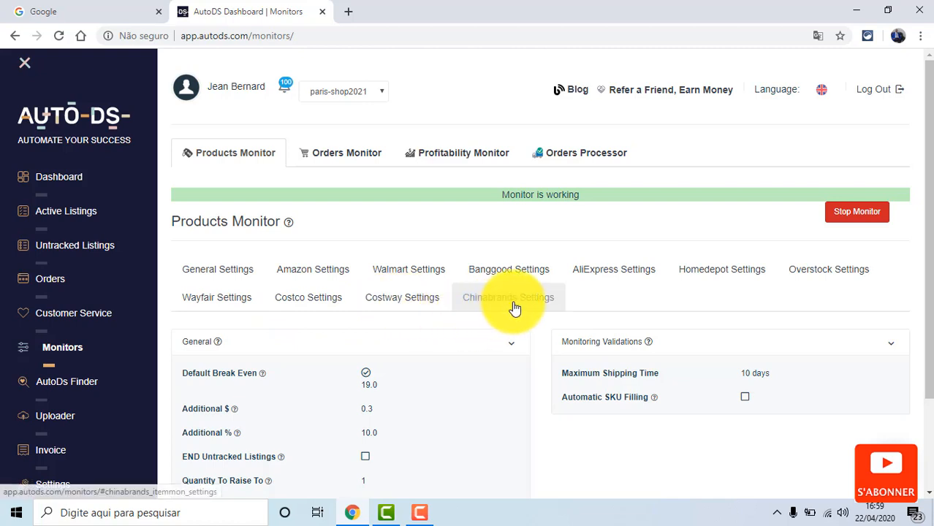
click(222, 276)
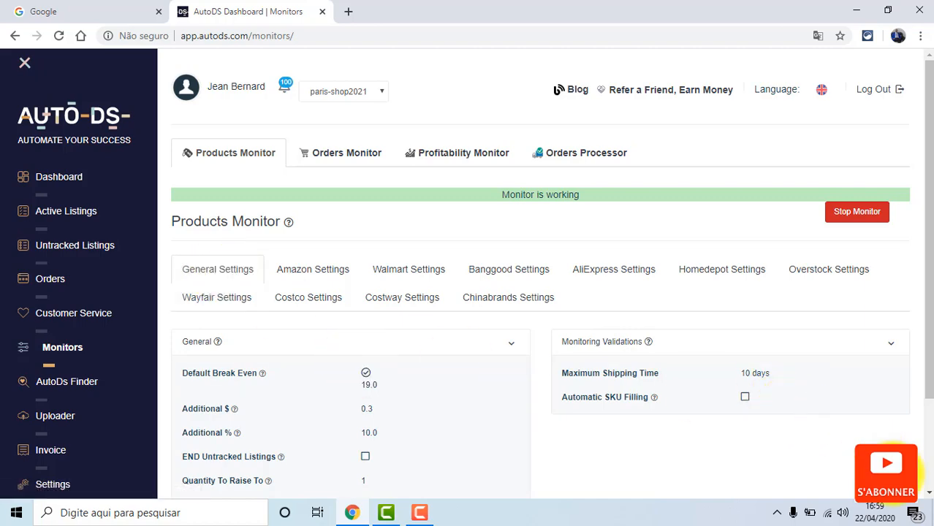
scroll(930, 495, down, 3)
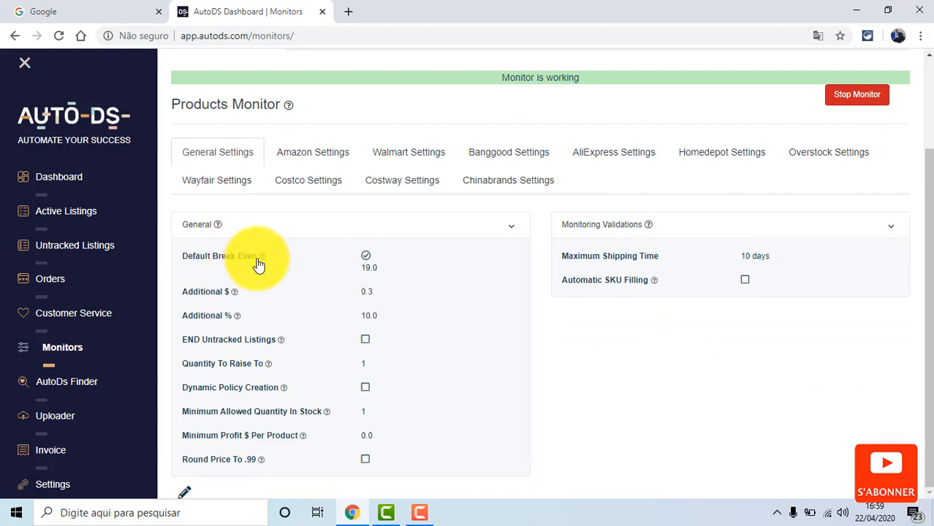
mouse_move(258, 260)
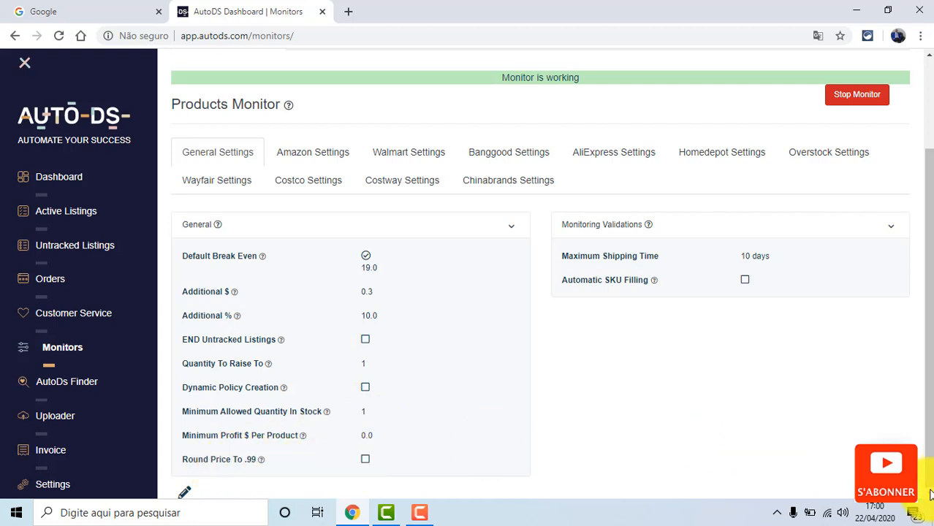
Enable Round Price To .99 in the Products Monitor's General Settings and confirm the settings change
click(182, 492)
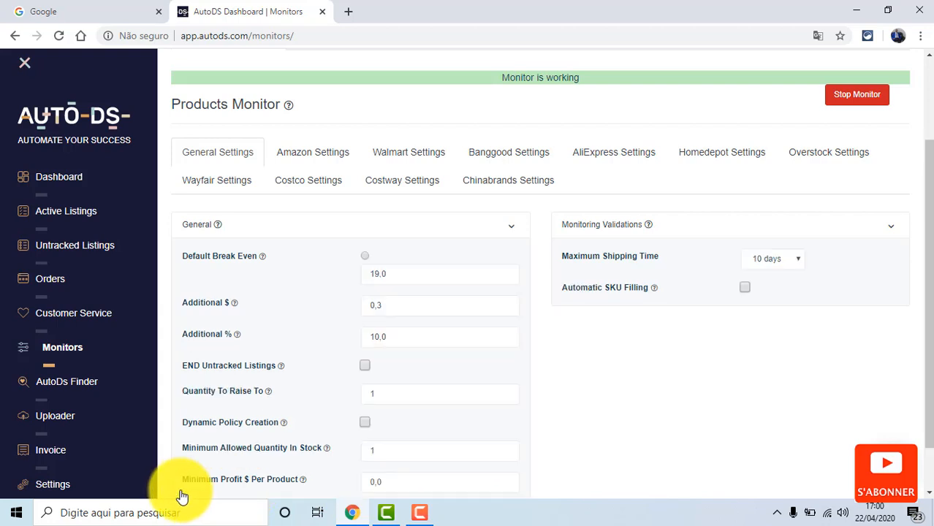
click(390, 308)
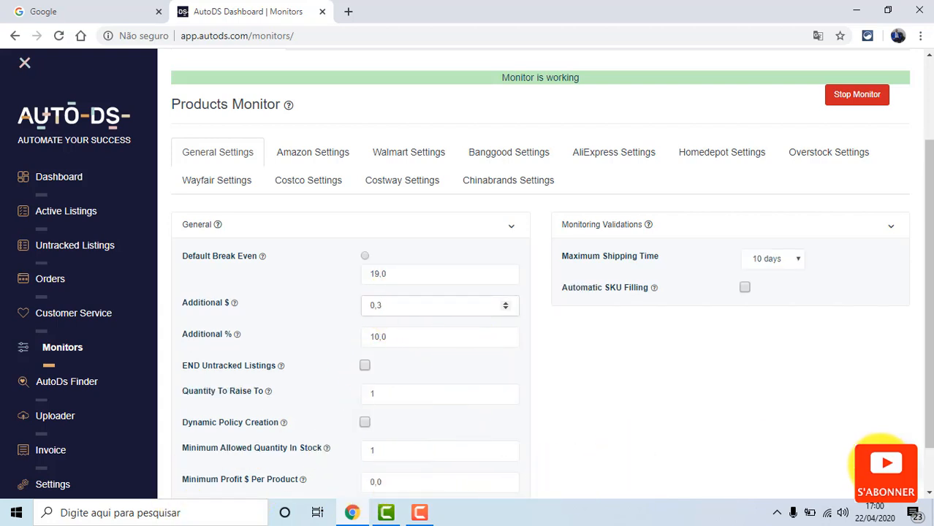
scroll(929, 495, down, 1)
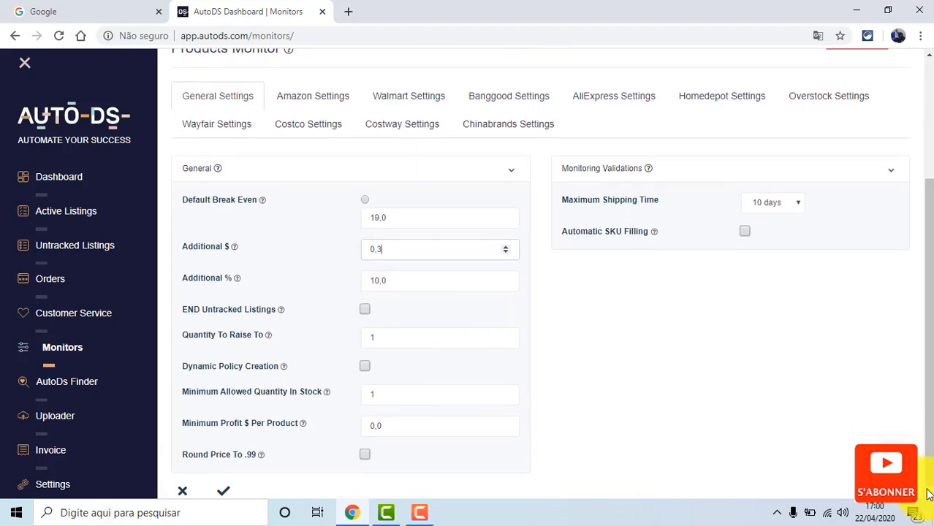
click(366, 456)
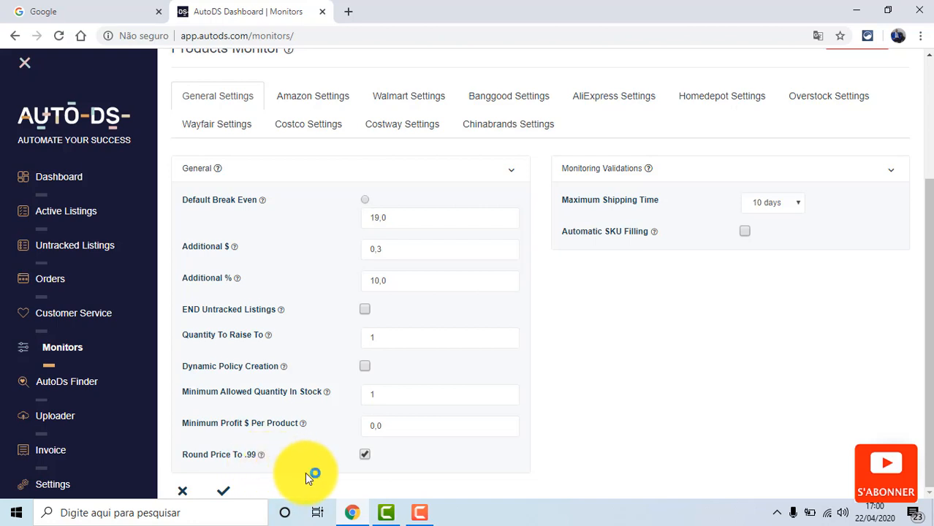
click(372, 479)
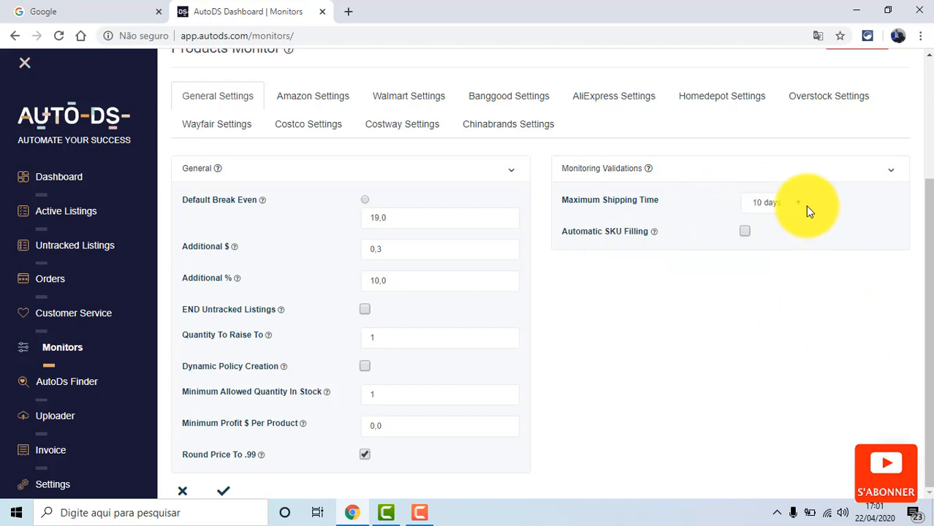
click(224, 493)
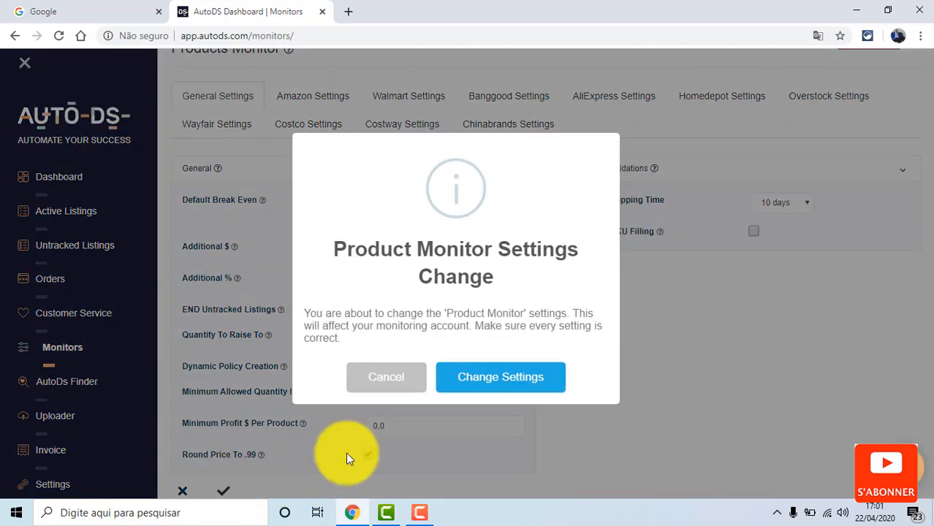
click(485, 379)
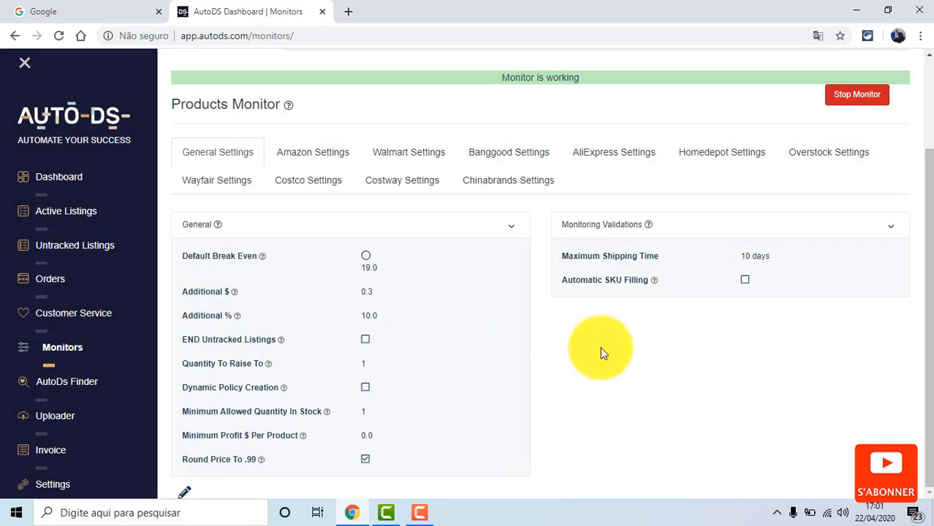
Open the AliExpress Settings of the Products Monitor for editing and set Additional $ to 0.3
scroll(928, 58, up, 2)
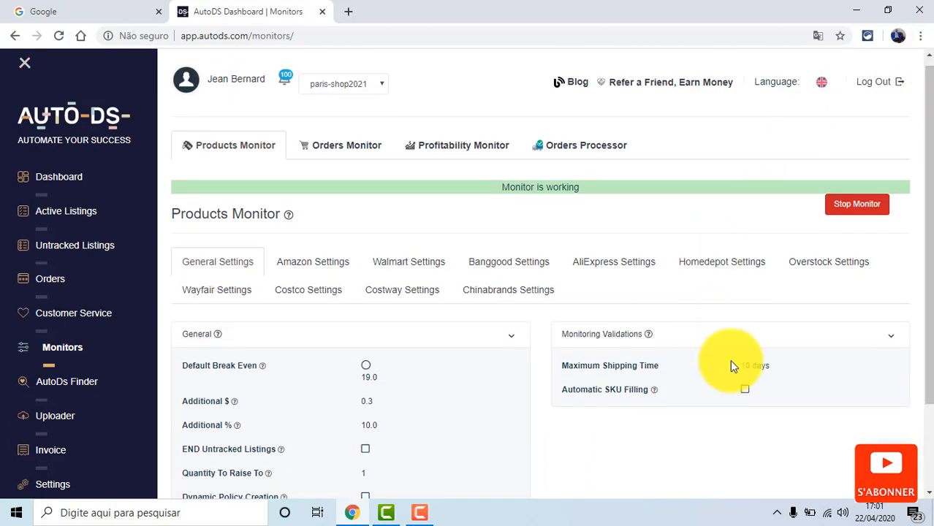
click(612, 268)
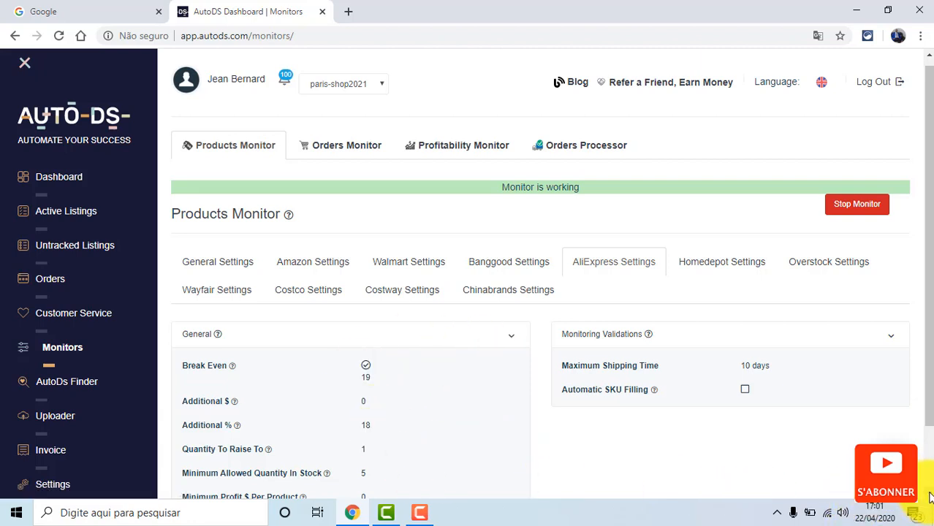
scroll(317, 333, down, 1)
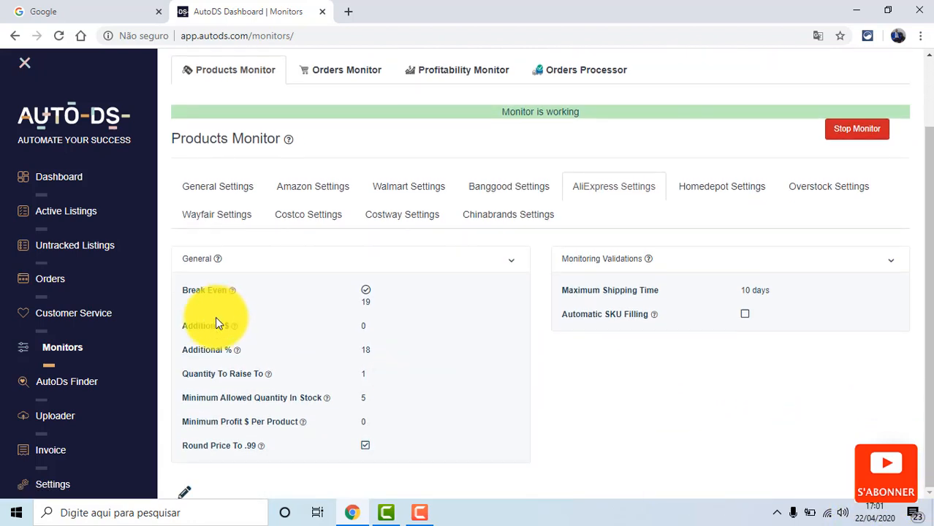
click(186, 495)
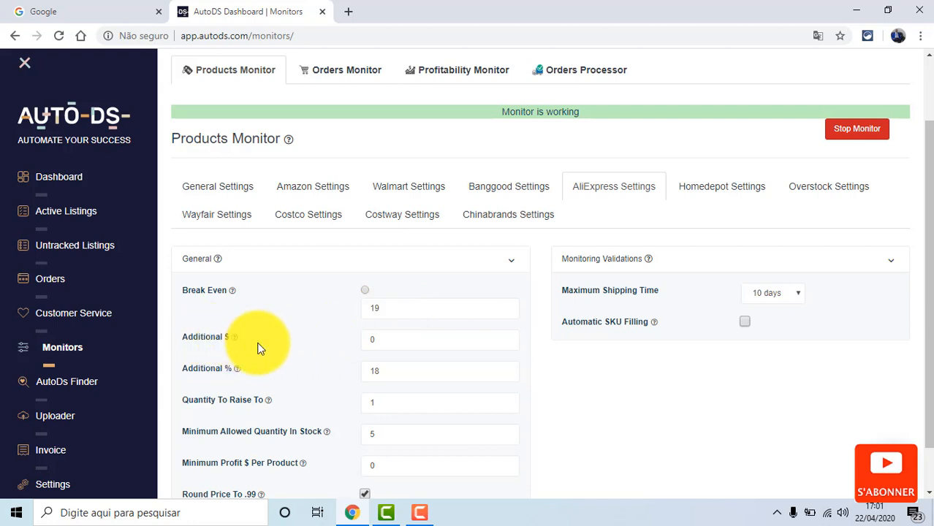
click(381, 340)
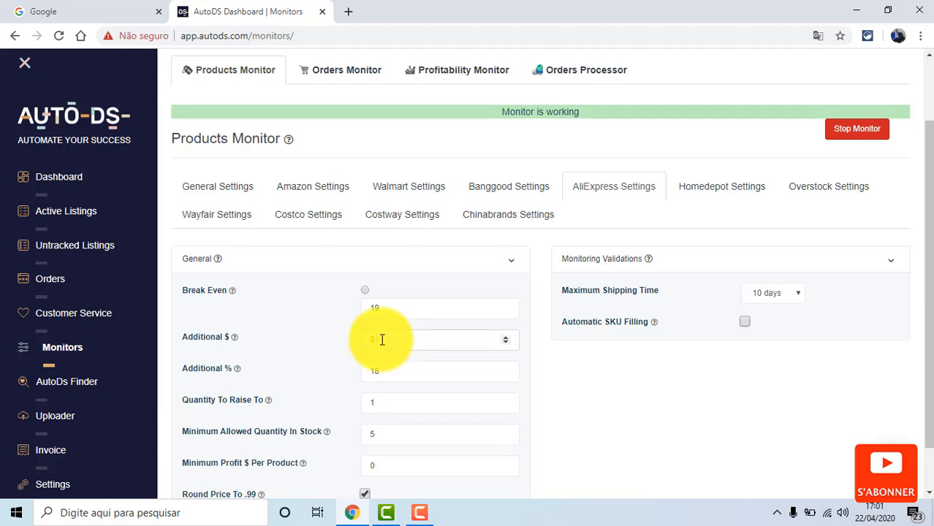
text(.3)
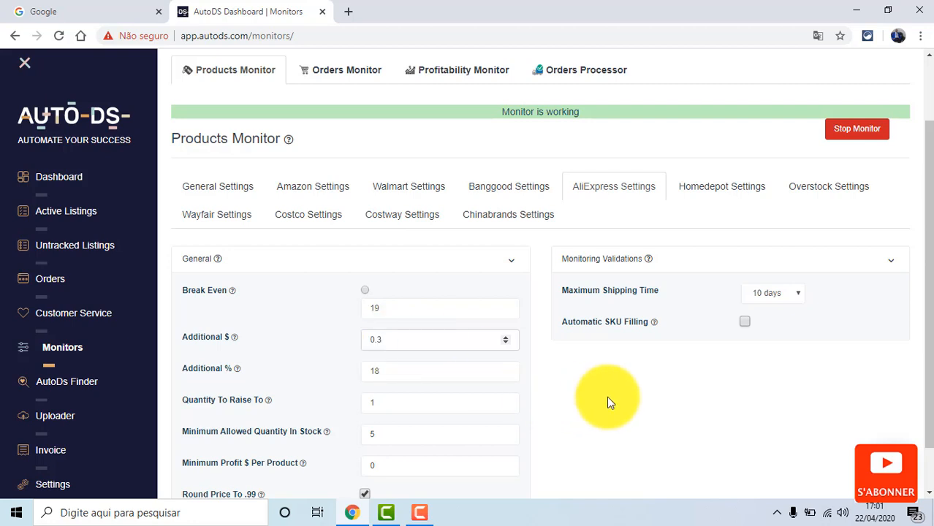
Set Additional % to 20 in the AliExpress Settings and confirm the settings change
scroll(929, 499, down, 1)
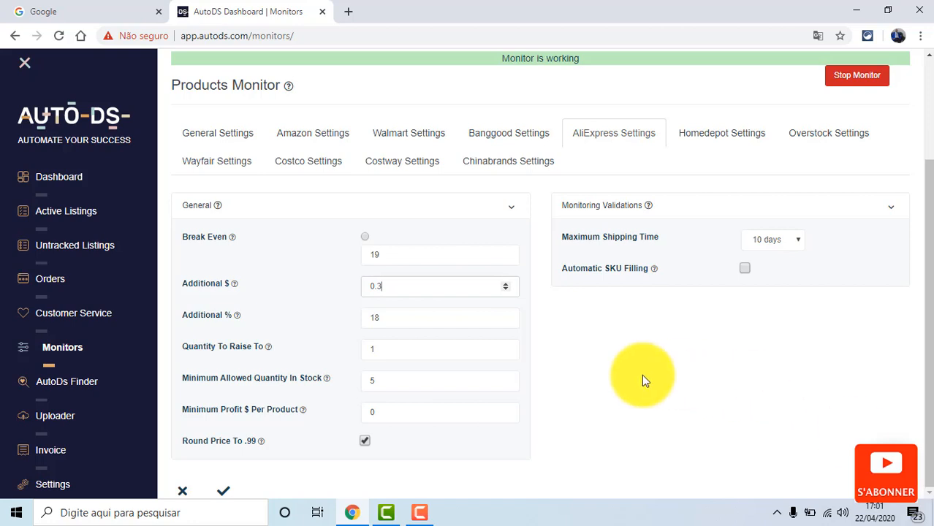
click(383, 319)
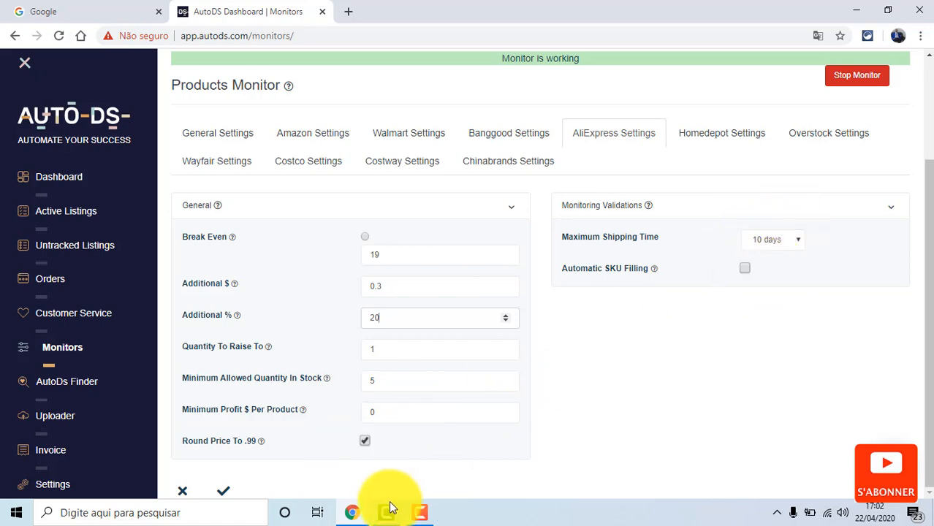
click(224, 499)
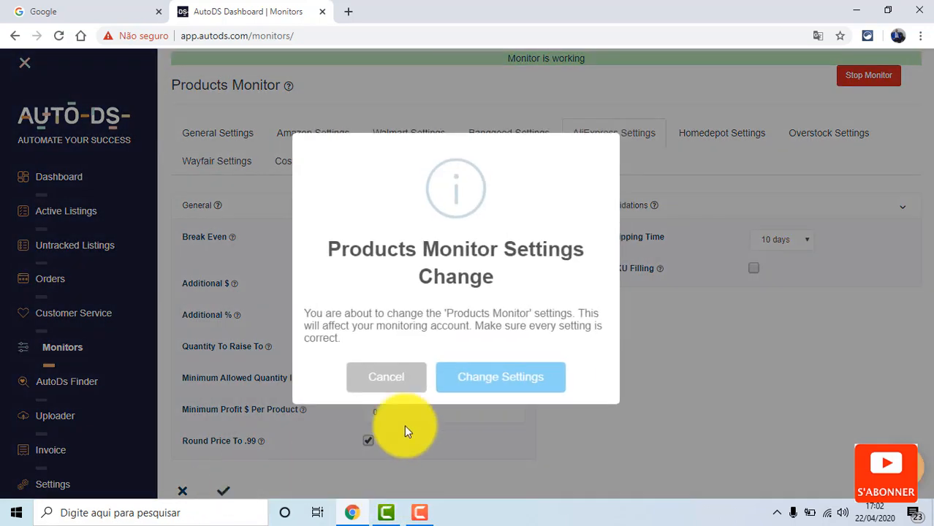
click(491, 383)
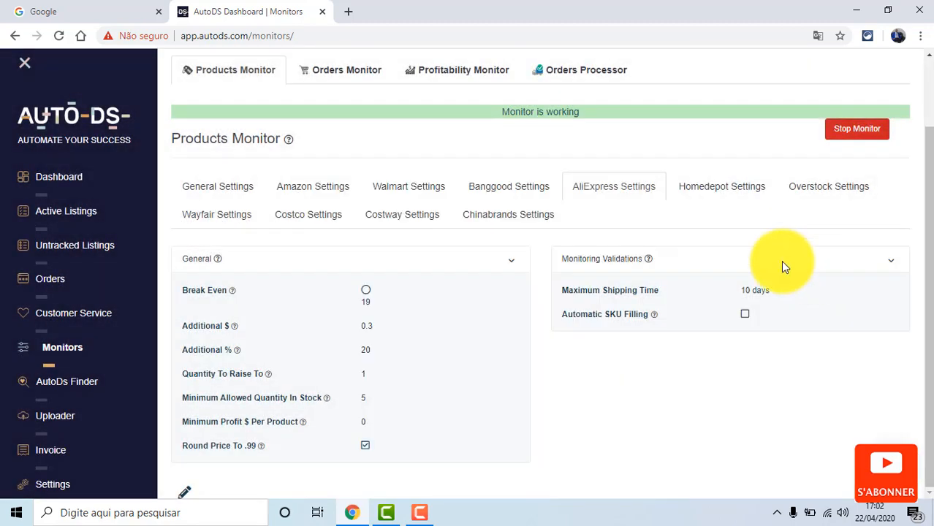
Set Additional $ to 0.3 in the Chinabrands Settings of the Products Monitor and confirm the settings change
click(501, 220)
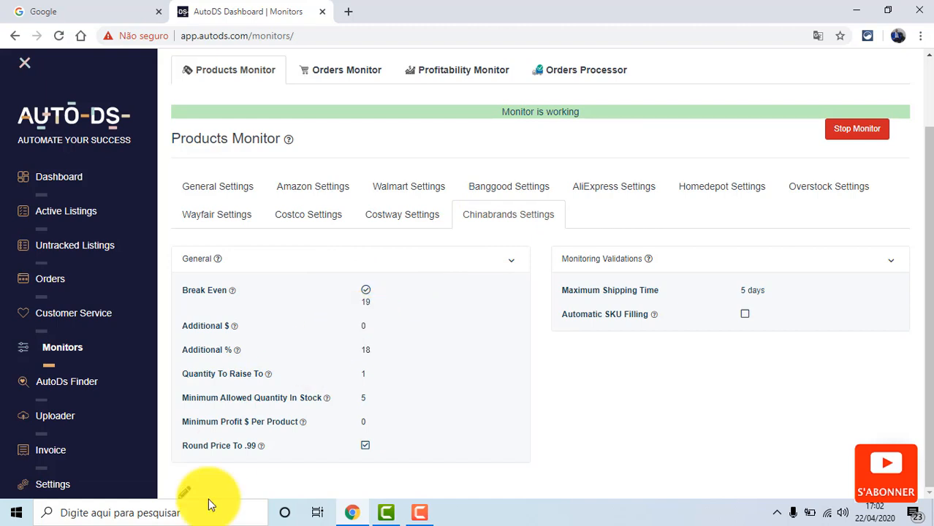
click(185, 495)
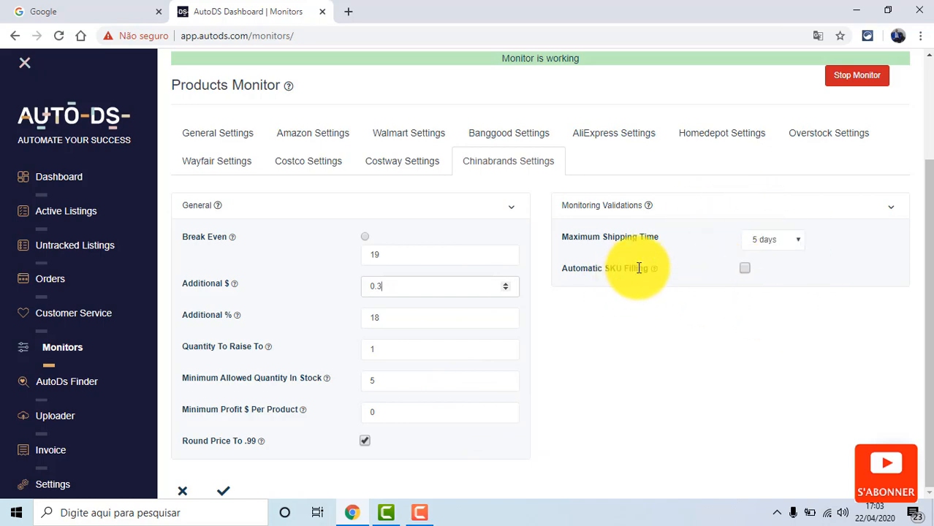
click(223, 494)
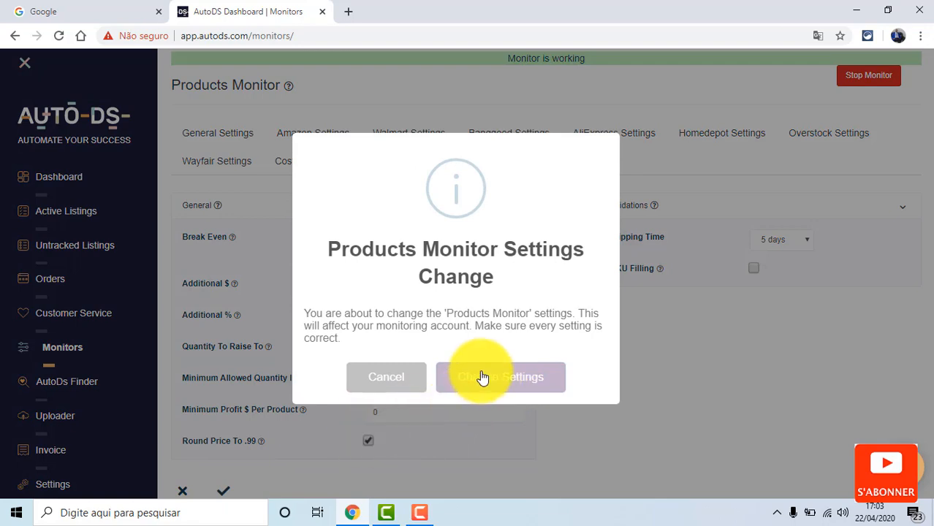
click(482, 378)
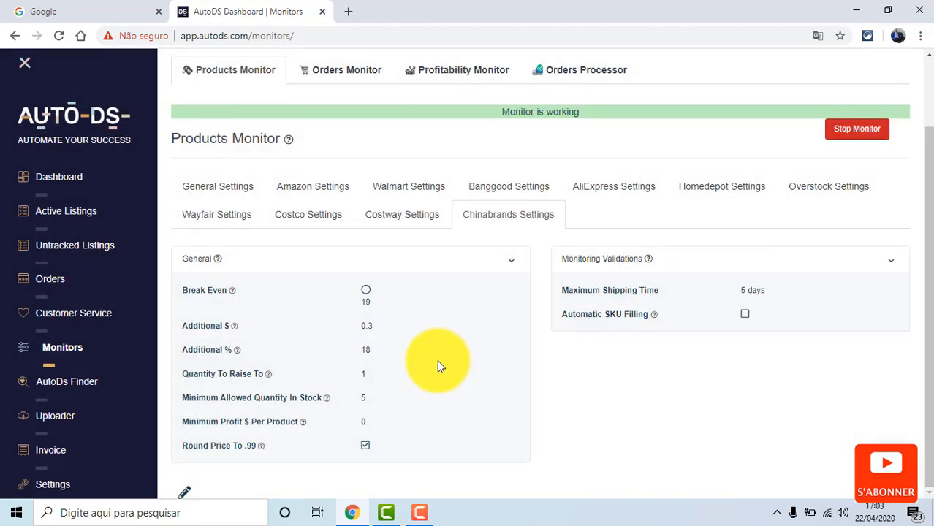
Open the Orders Monitor, stop it and start it again, saving both status changes
click(356, 82)
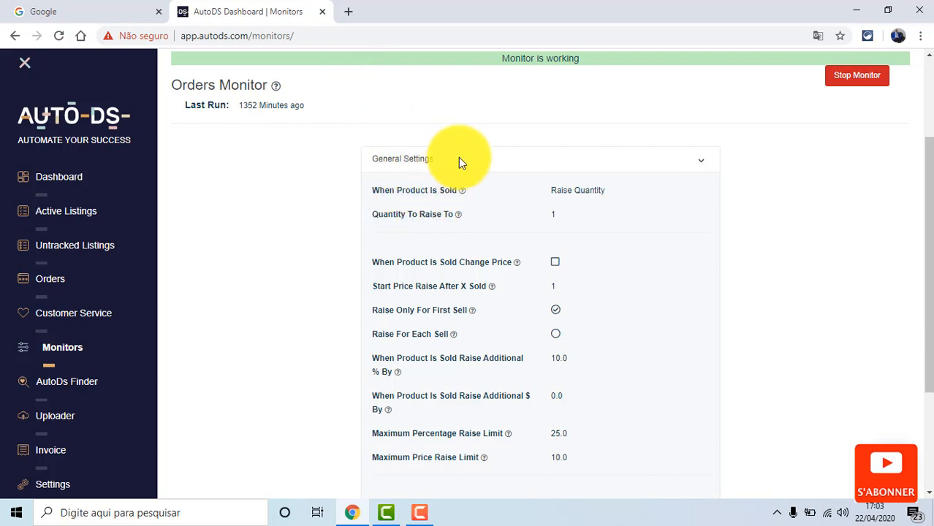
click(845, 85)
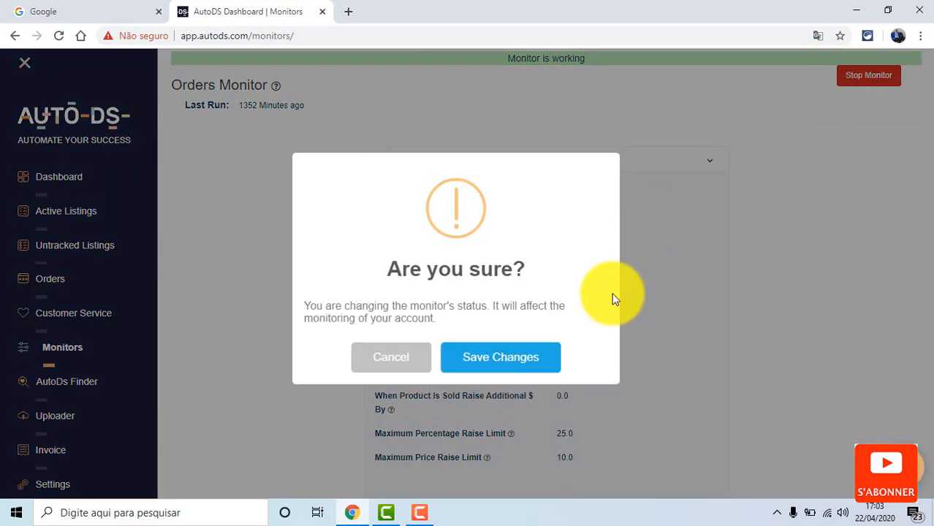
click(517, 357)
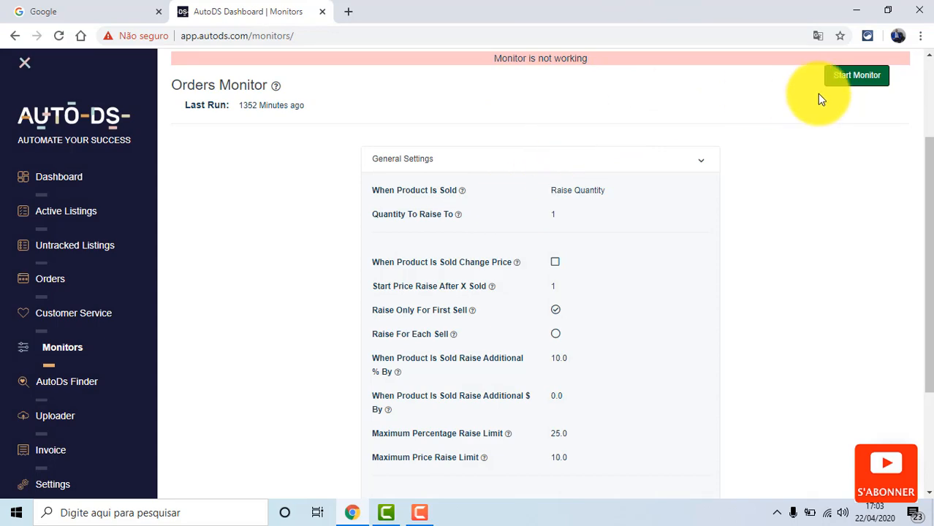
click(853, 76)
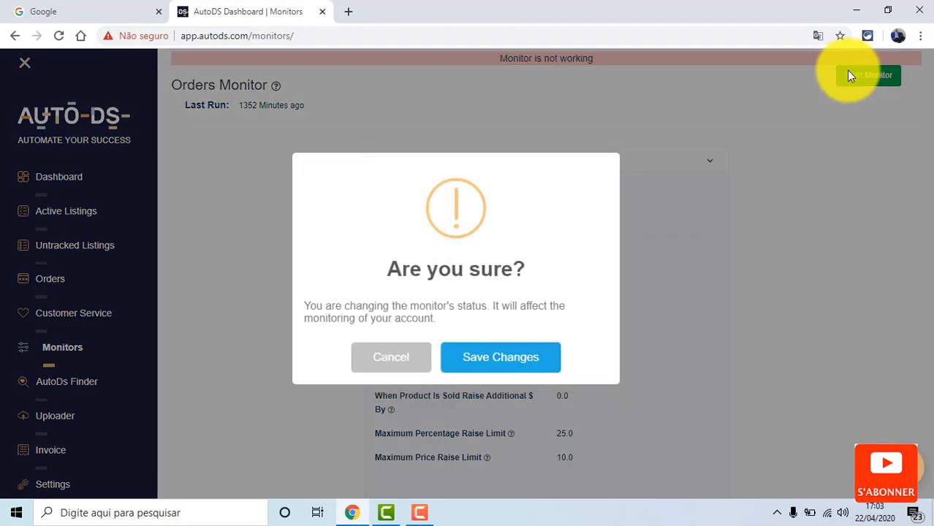
click(516, 366)
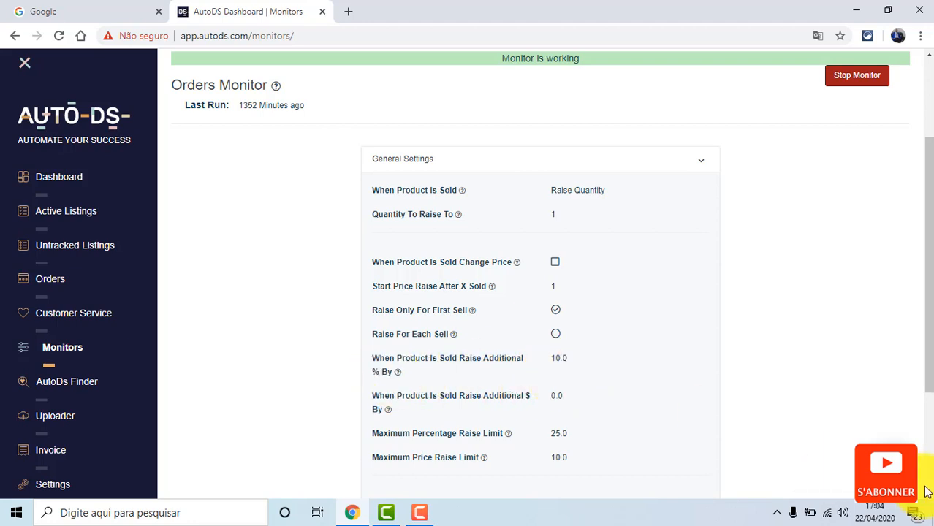
Open the Orders Monitor's General Settings for editing, review the quantity, price raise and price drop options, and save them without changes
scroll(927, 495, down, 2)
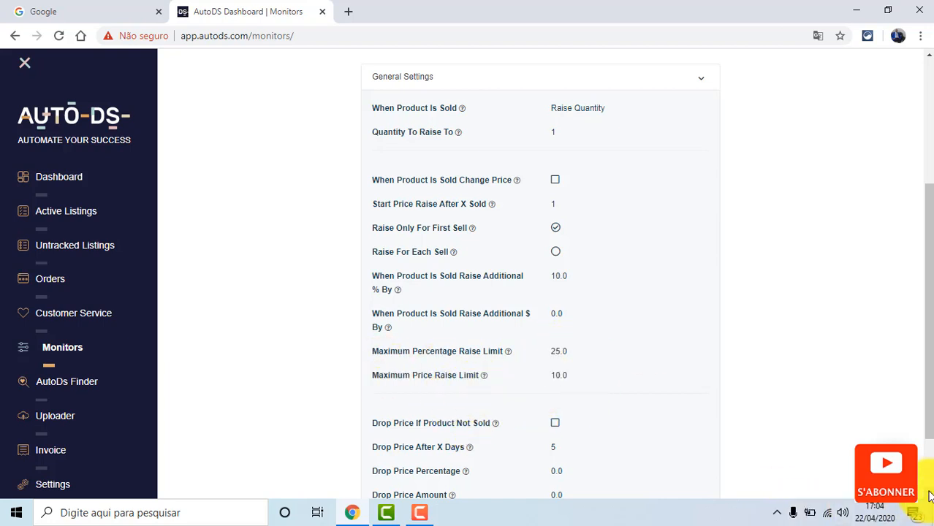
scroll(930, 496, down, 2)
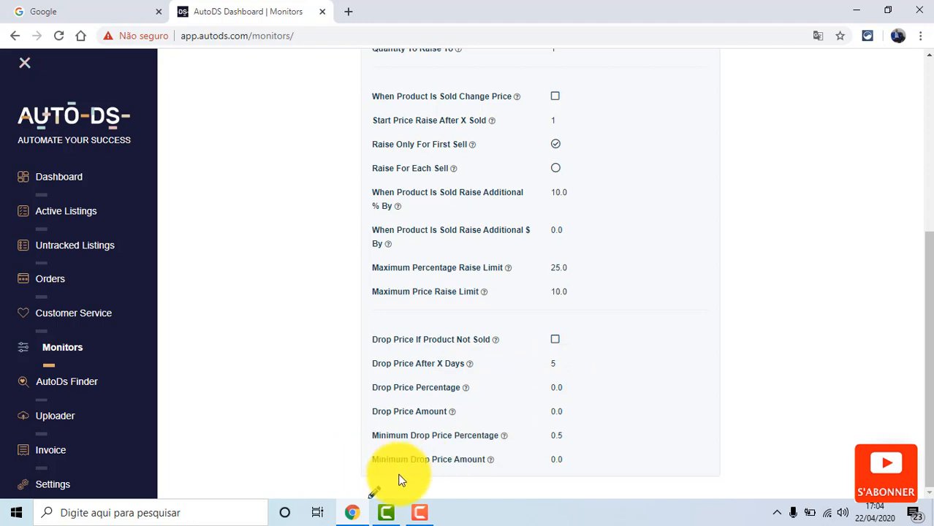
click(374, 494)
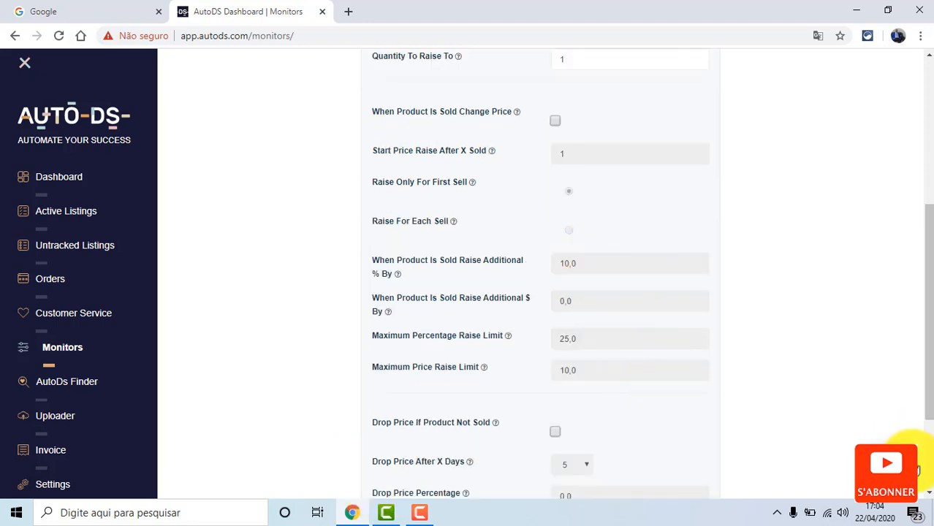
click(929, 494)
click(929, 495)
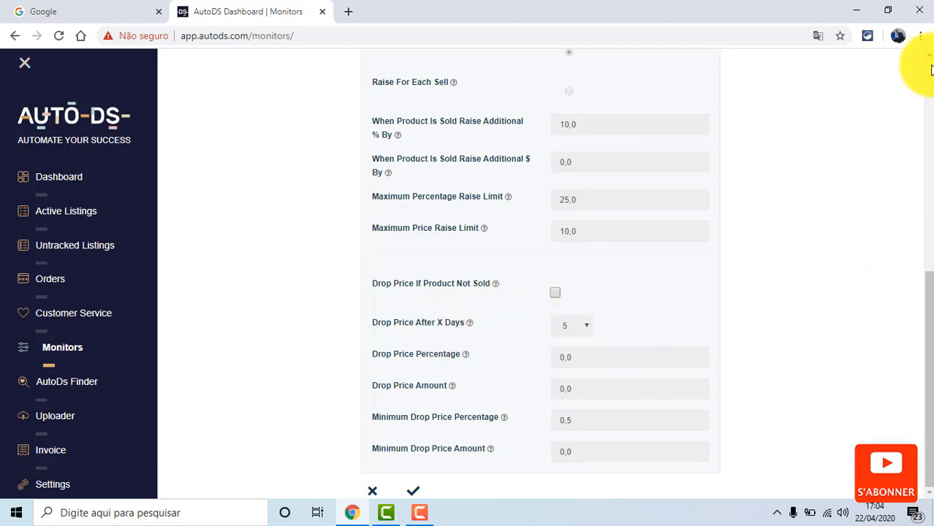
scroll(929, 63, up, 3)
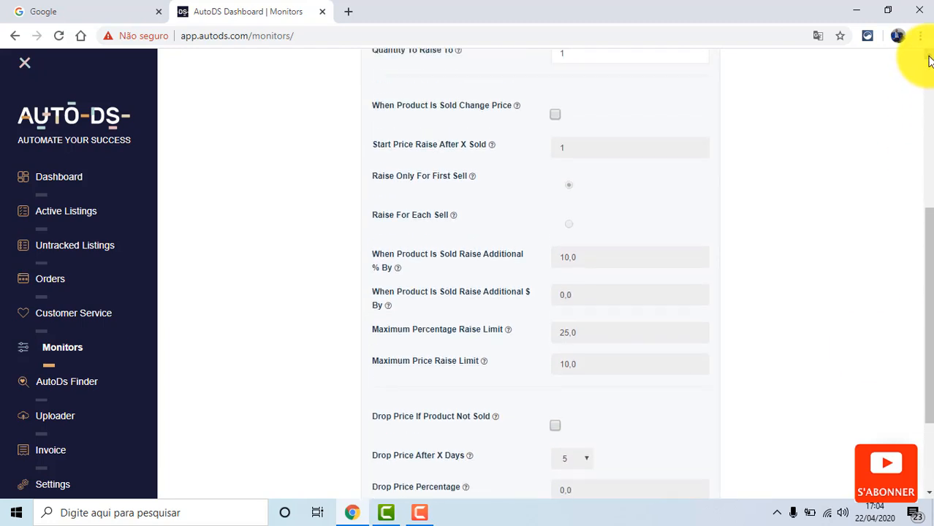
scroll(930, 63, up, 1)
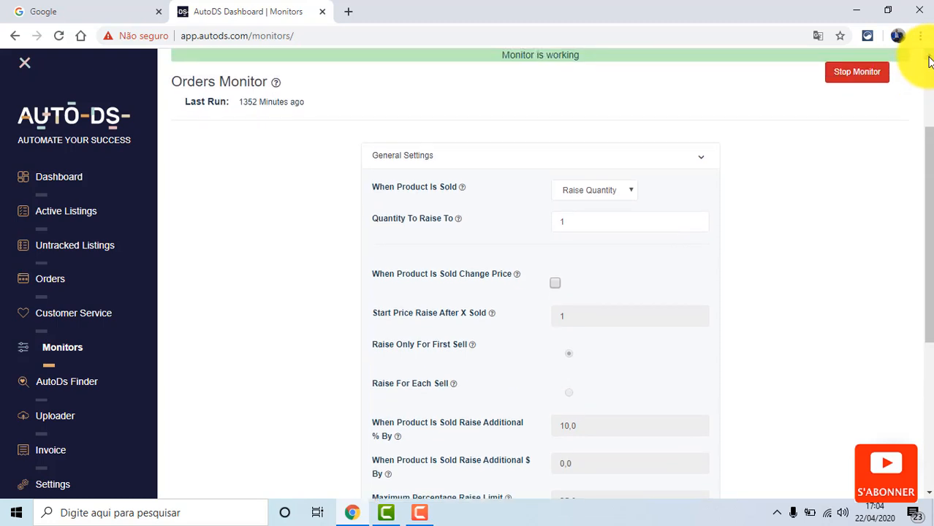
drag(928, 150, 930, 170)
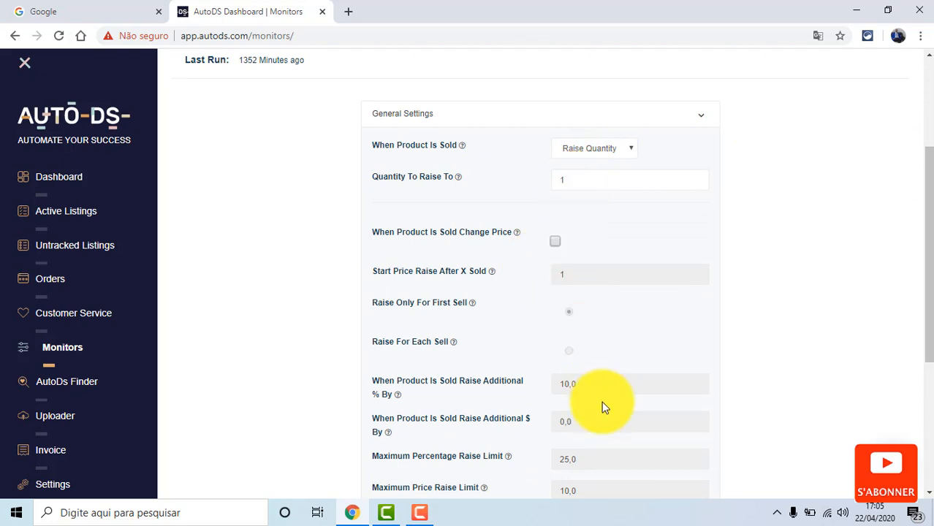
click(929, 493)
scroll(929, 493, down, 3)
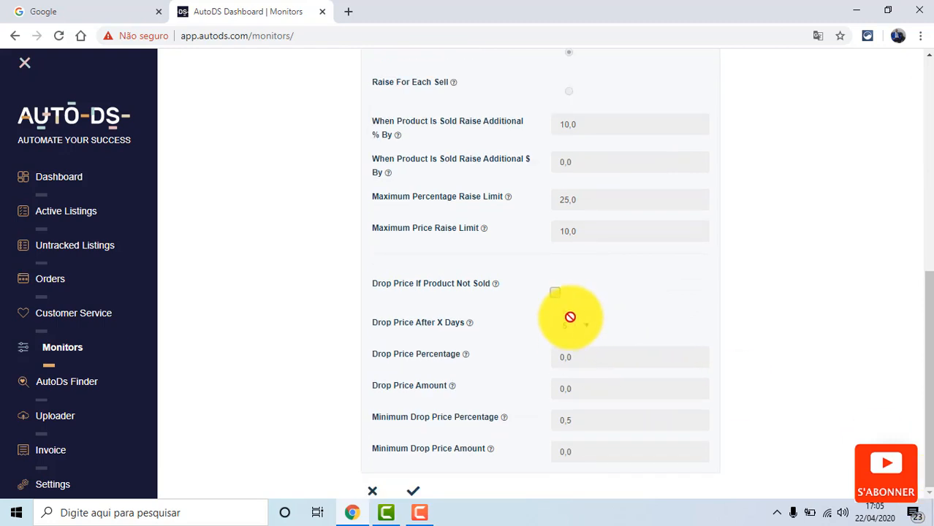
click(416, 499)
click(475, 410)
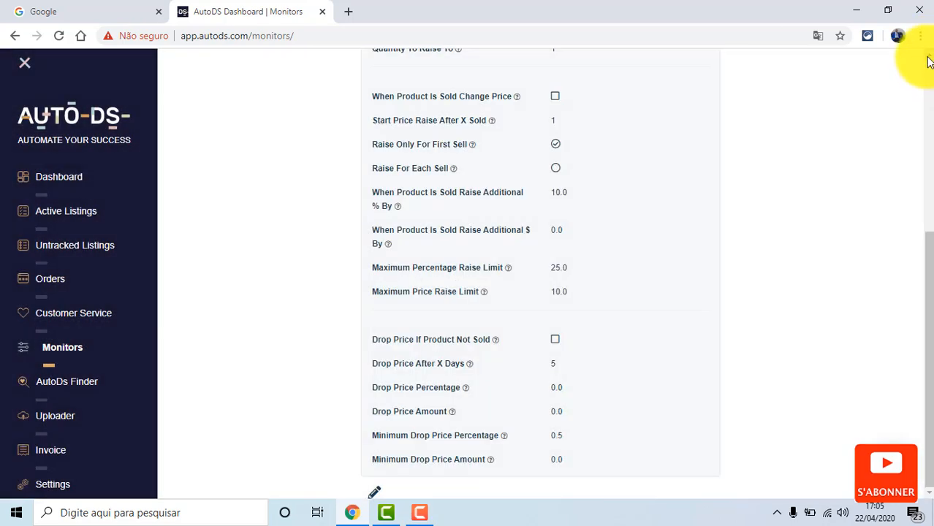
View the Profitability Monitor feature information and close it
click(930, 57)
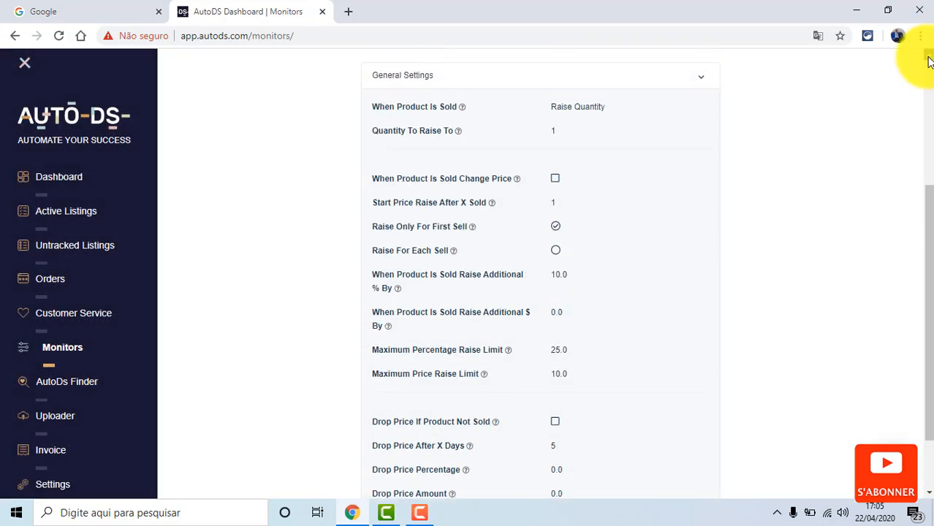
click(929, 56)
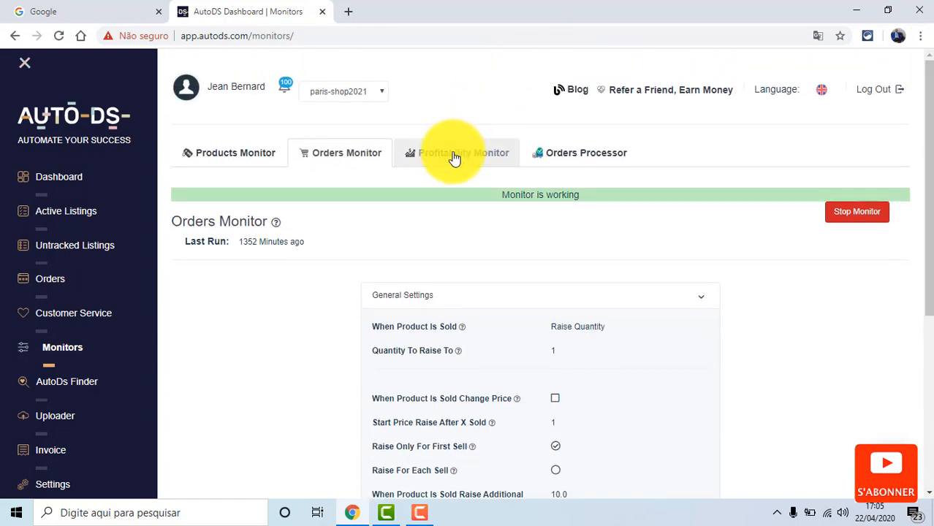
click(454, 155)
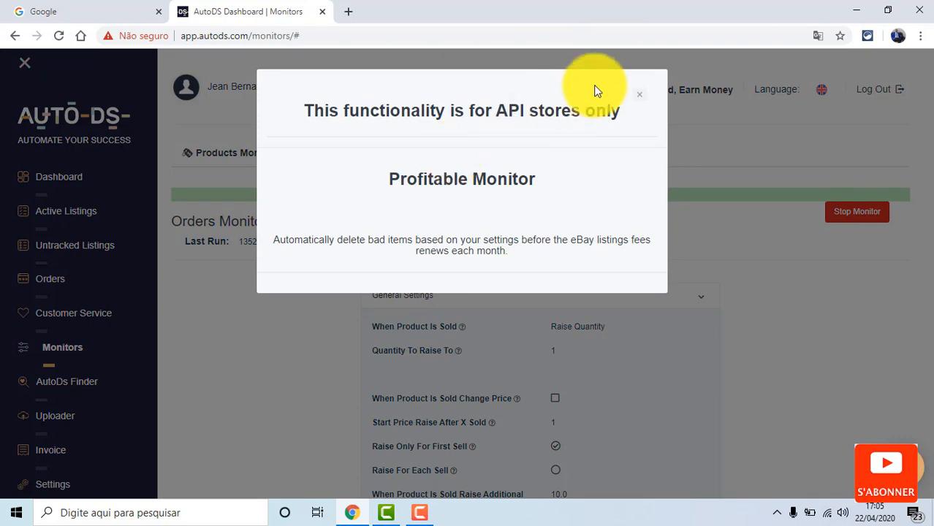
click(641, 98)
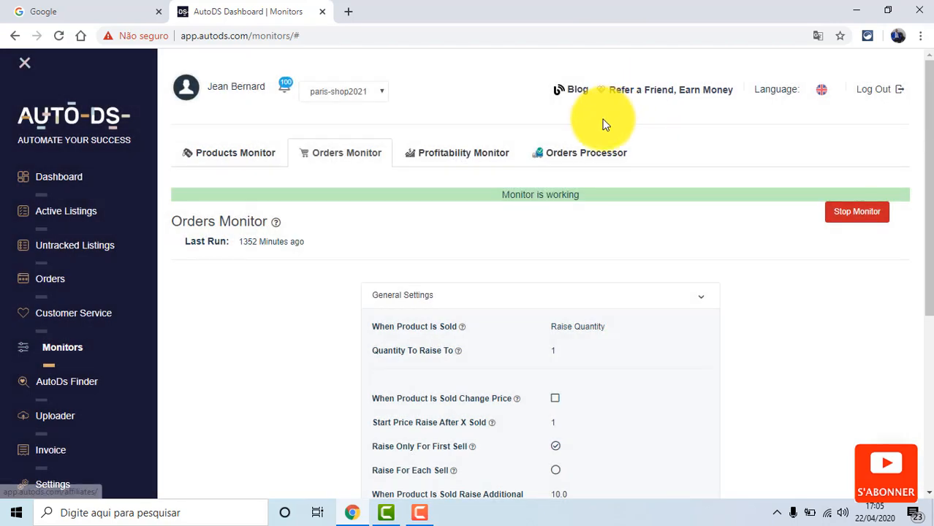
Open the Orders Processor and examine its Purchase Settings, Orders Processing, Tracking Email and Cashback Users sections
click(566, 157)
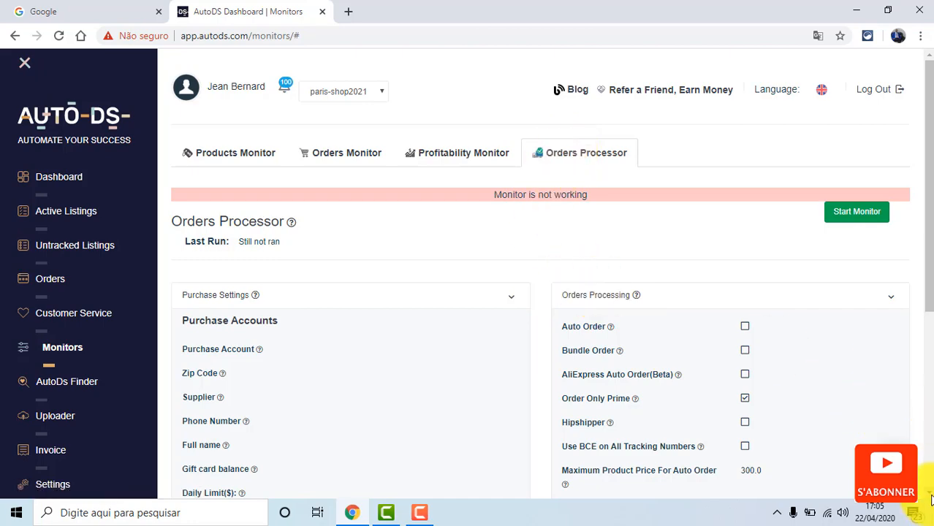
scroll(931, 499, down, 2)
scroll(930, 499, down, 1)
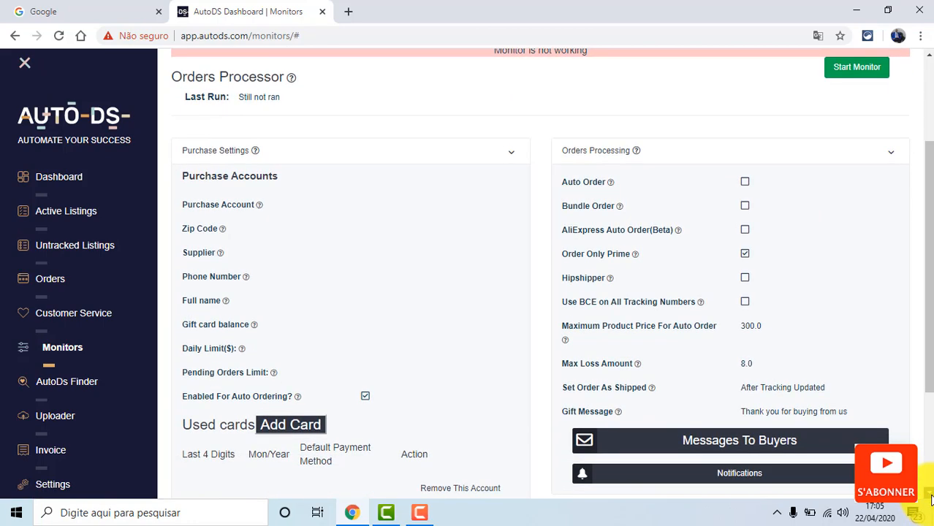
scroll(931, 498, down, 2)
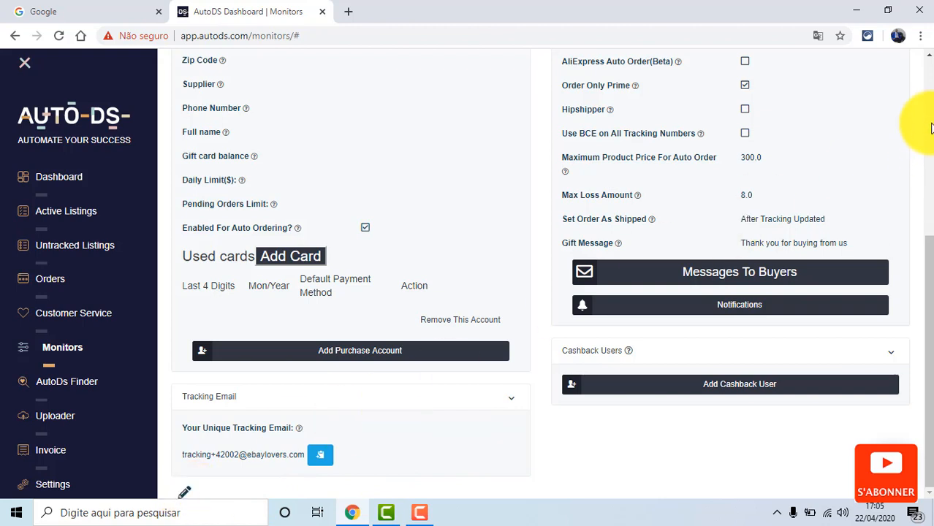
View the AutoDs Finder page, return to Monitors and review the Products Monitor's General and Monitoring Validations settings
scroll(931, 52, up, 3)
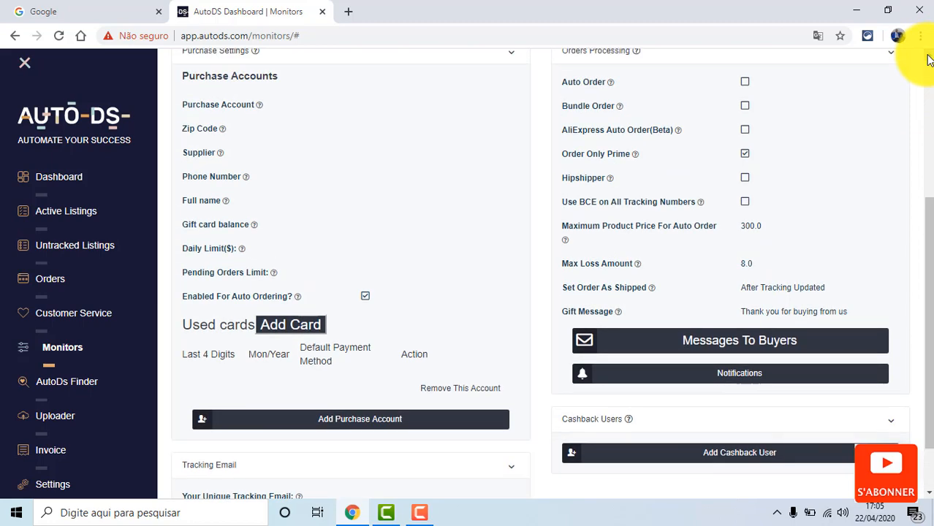
scroll(929, 58, up, 1)
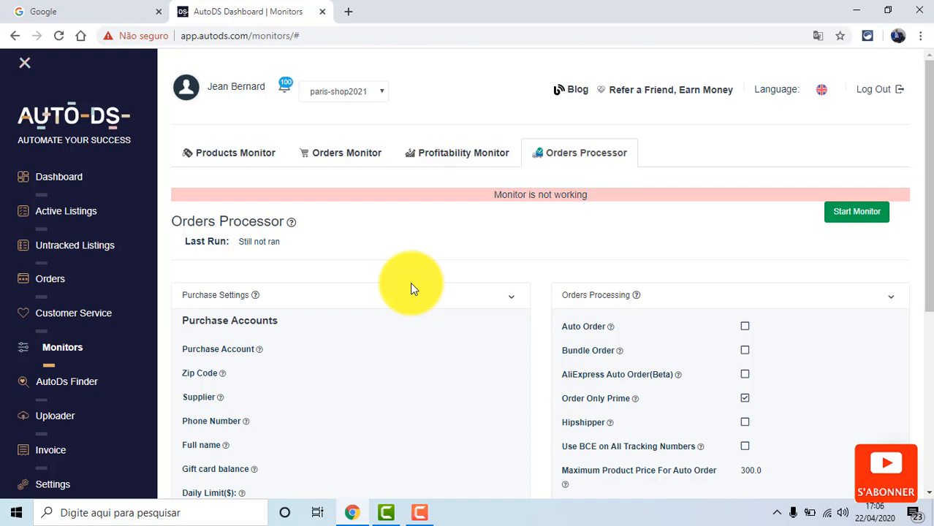
click(66, 391)
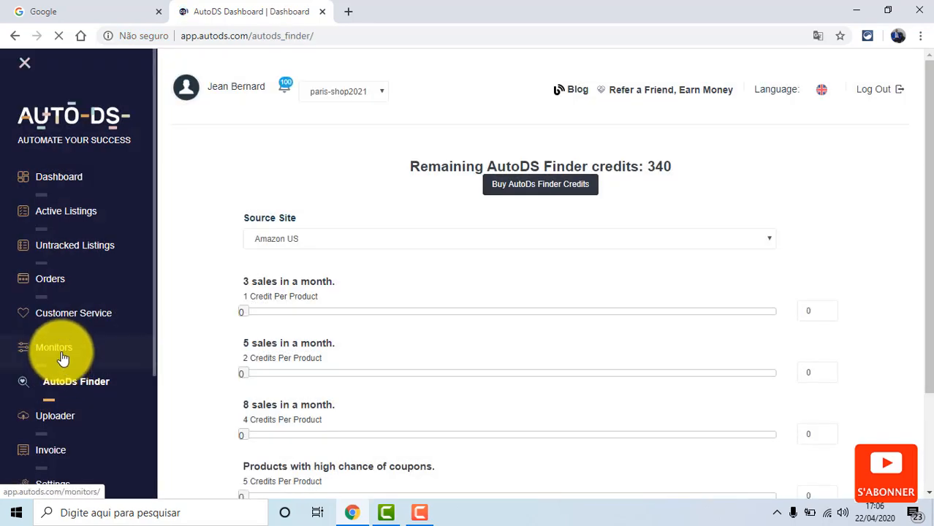
click(61, 350)
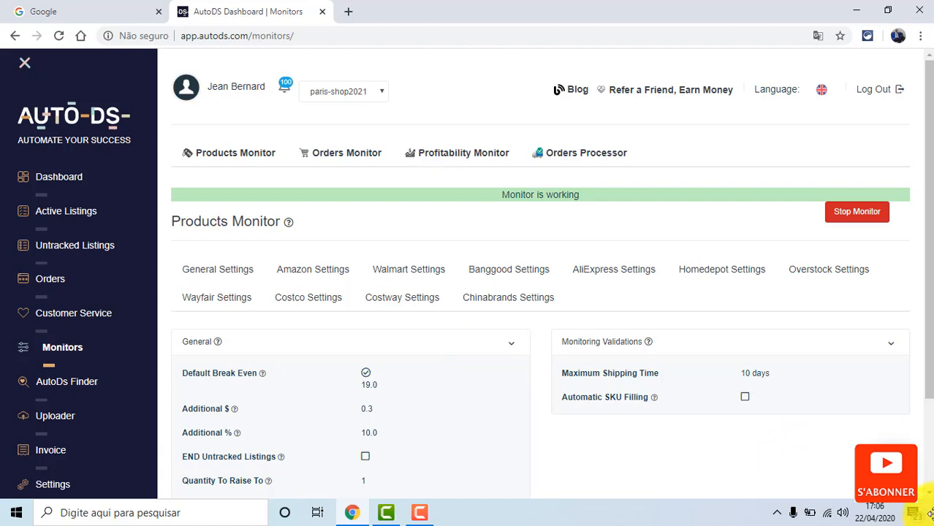
scroll(731, 468, down, 2)
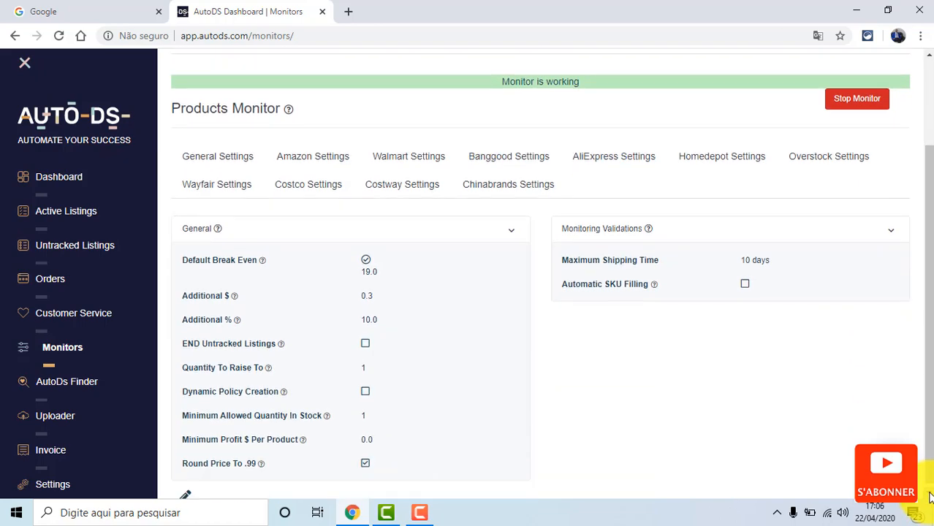
click(420, 512)
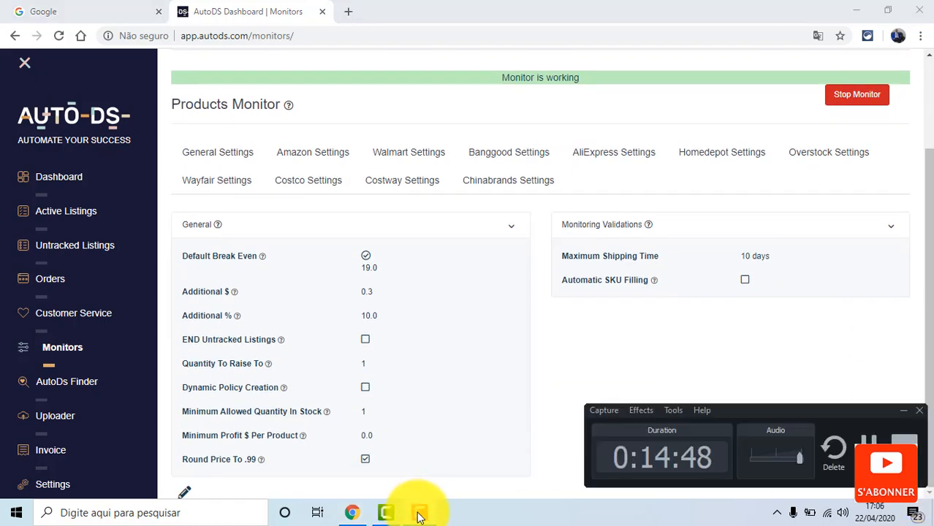